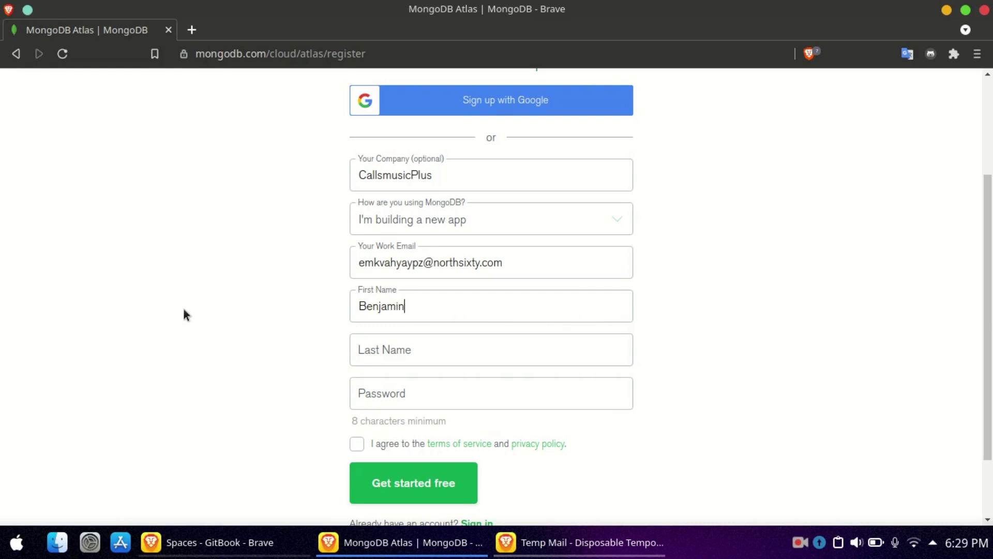
- Fill in the last name on the Atlas registration form
{"action": "left_click", "coordinate": [357, 347]}
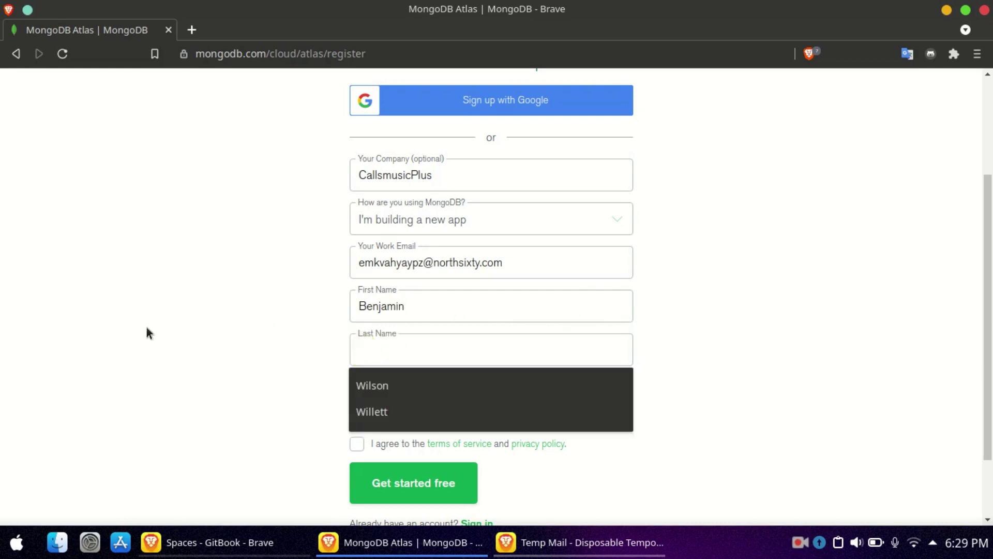
{"action": "key", "text": "shift"}
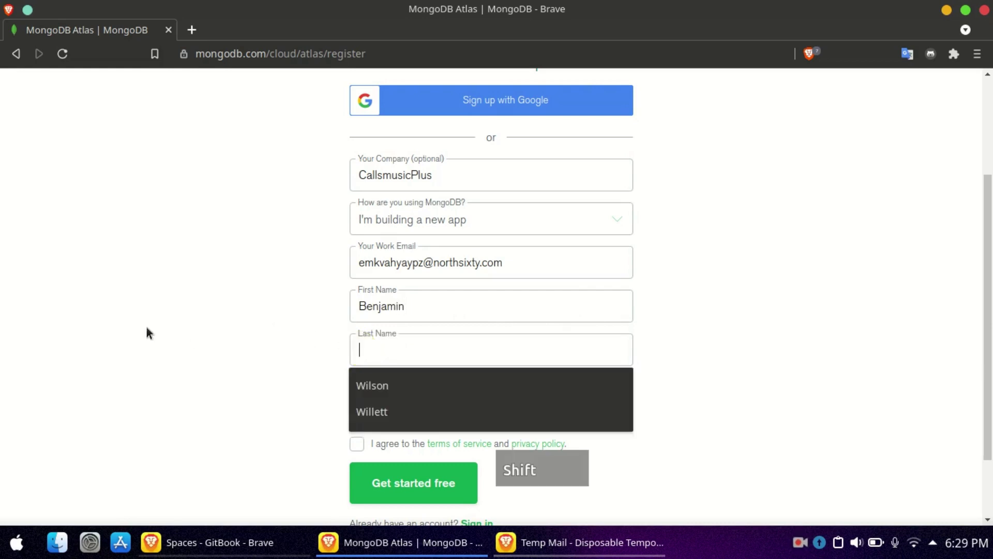
{"action": "left_click", "coordinate": [381, 377]}
- Enter the account password, agree to the terms of service and privacy policy, and submit the registration
{"action": "left_click", "coordinate": [399, 389]}
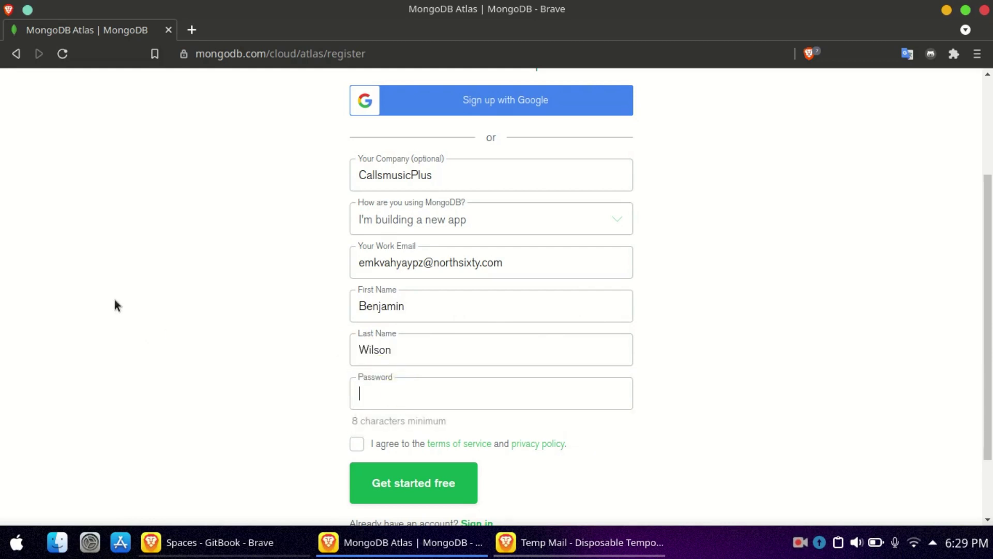
{"action": "type", "text": "••••••••••"}
{"action": "scroll", "coordinate": [215, 339], "scroll_direction": "down", "scroll_amount": 2}
{"action": "left_click", "coordinate": [357, 366]}
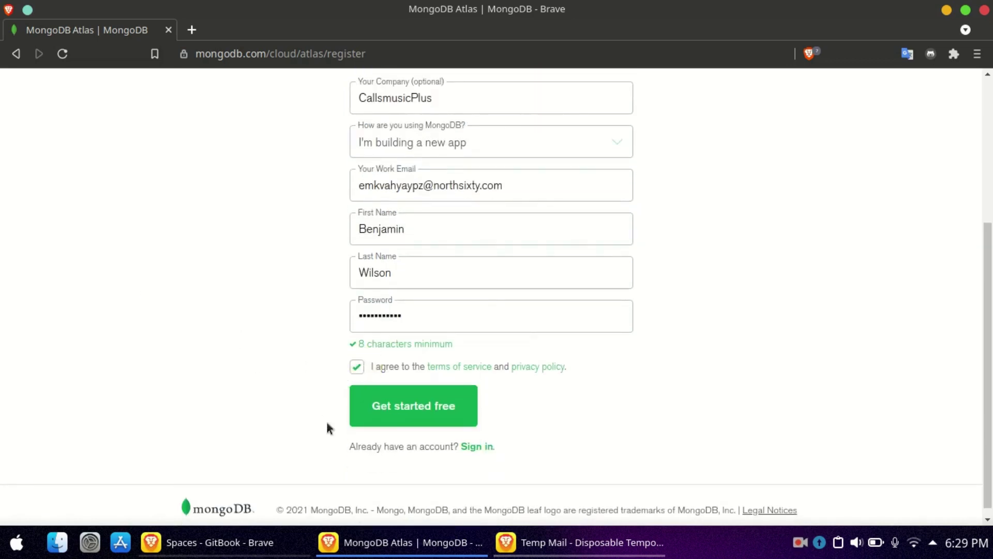
{"action": "left_click", "coordinate": [406, 406]}
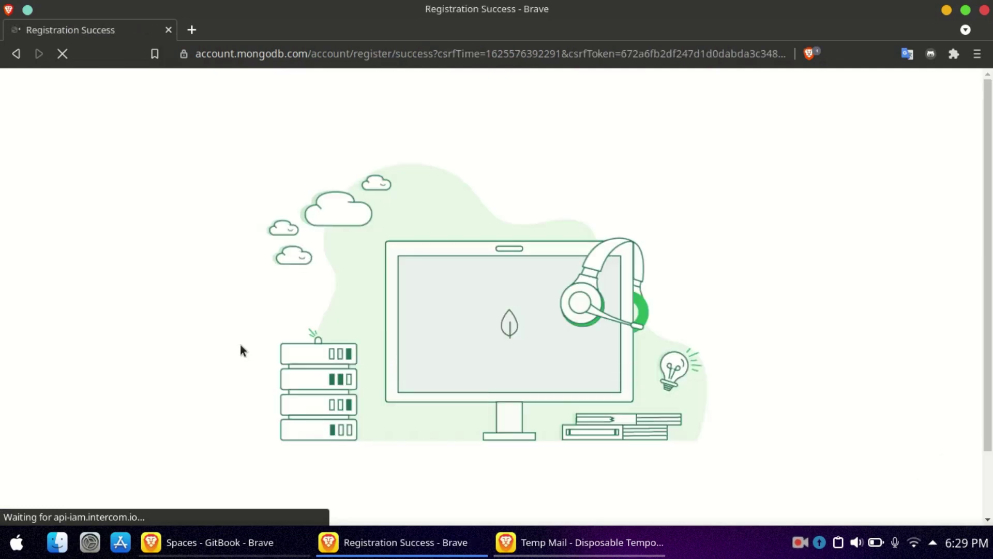
- Choose Python as the preferred language, keep the organization and project names, and continue the account setup
{"action": "scroll", "coordinate": [240, 345], "scroll_direction": "down", "scroll_amount": 2}
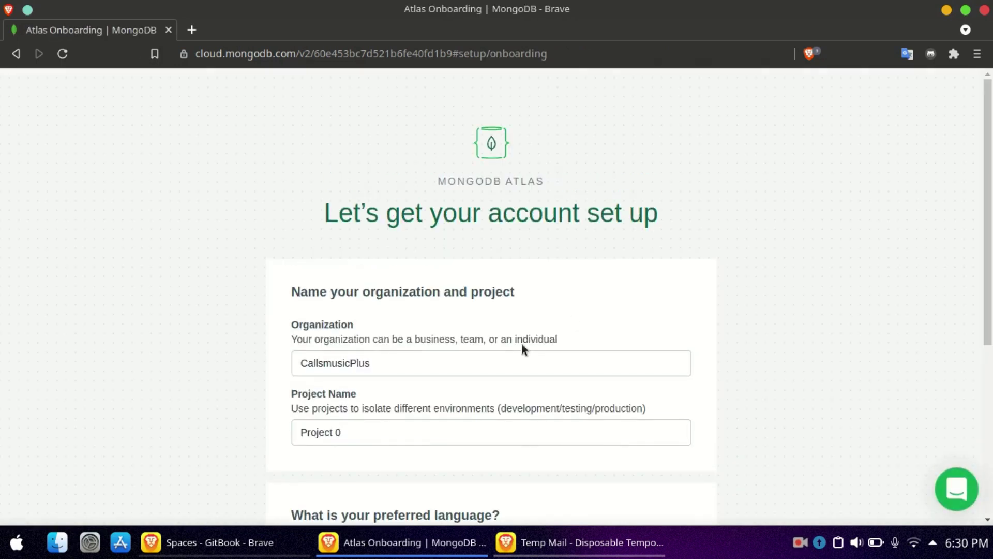
{"action": "scroll", "coordinate": [118, 455], "scroll_direction": "down", "scroll_amount": 3}
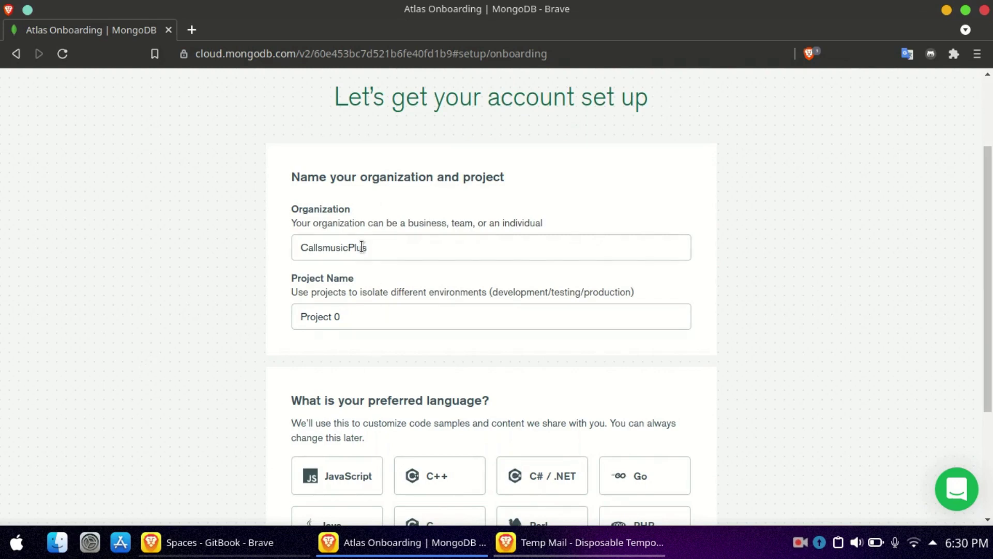
{"action": "scroll", "coordinate": [166, 392], "scroll_direction": "down", "scroll_amount": 5}
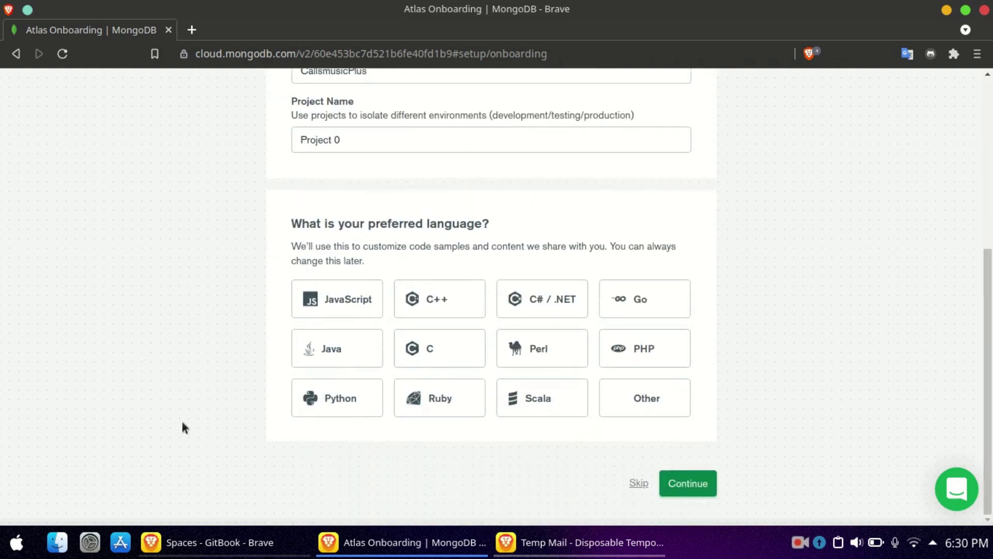
{"action": "left_click", "coordinate": [310, 399]}
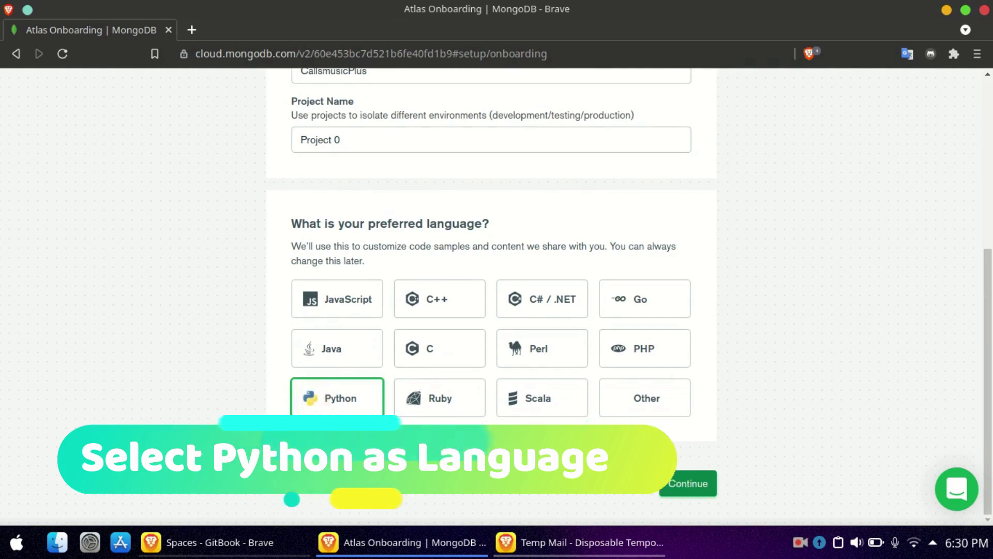
{"action": "scroll", "coordinate": [310, 398], "scroll_direction": "up", "scroll_amount": 3}
{"action": "scroll", "coordinate": [714, 508], "scroll_direction": "down", "scroll_amount": 4}
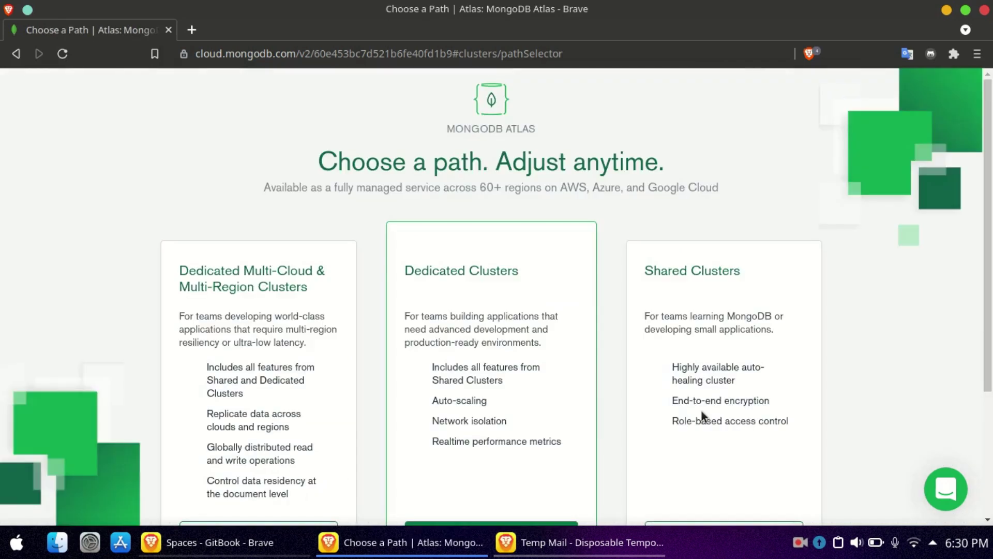
- Dismiss the chatbot messages and start creating a free cluster under Shared Clusters
{"action": "scroll", "coordinate": [507, 280], "scroll_direction": "down", "scroll_amount": 4}
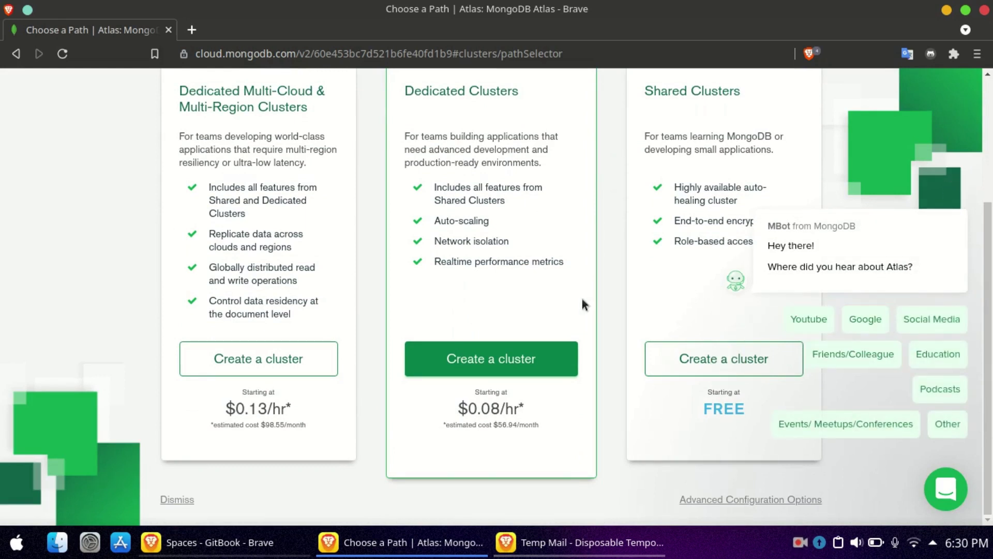
{"action": "left_click", "coordinate": [954, 189]}
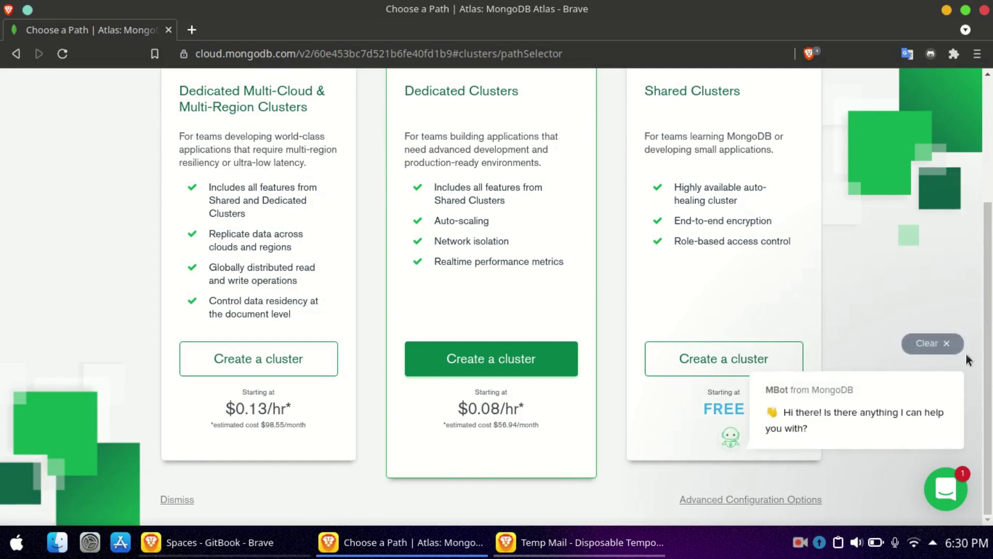
{"action": "left_click", "coordinate": [952, 340]}
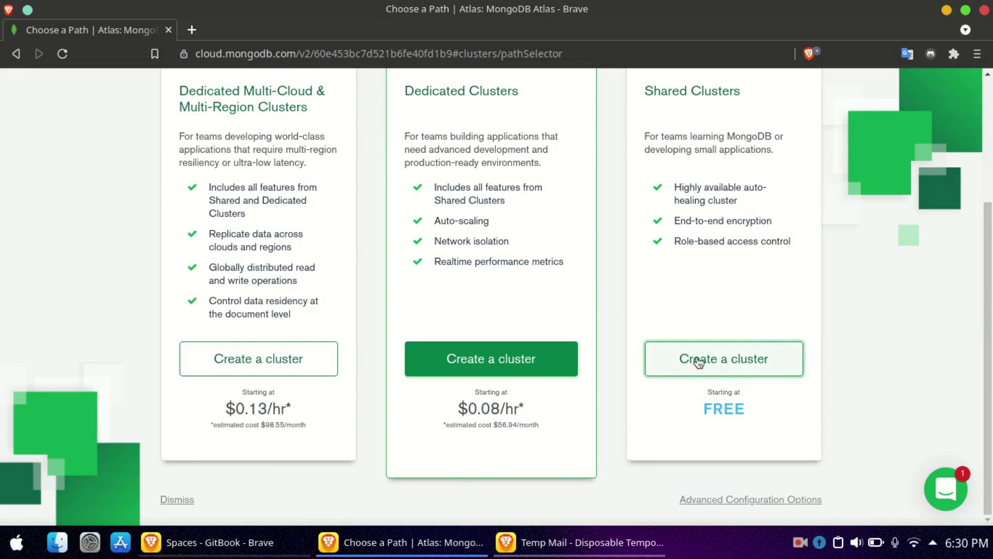
{"action": "left_click", "coordinate": [725, 361]}
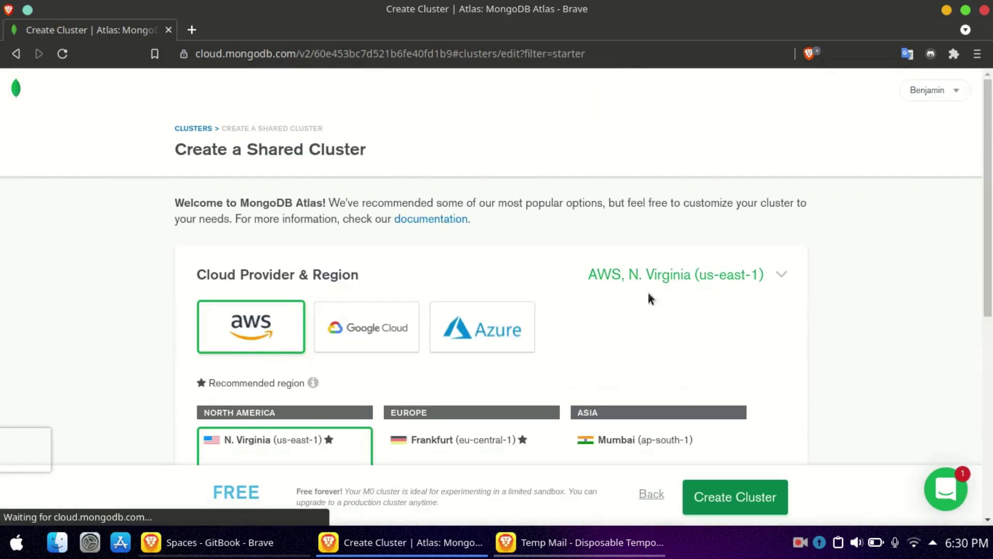
- Select Azure as the cloud provider for the shared cluster and create the cluster
{"action": "scroll", "coordinate": [648, 299], "scroll_direction": "down", "scroll_amount": 1}
{"action": "scroll", "coordinate": [650, 298], "scroll_direction": "down", "scroll_amount": 4}
{"action": "scroll", "coordinate": [605, 290], "scroll_direction": "up", "scroll_amount": 4}
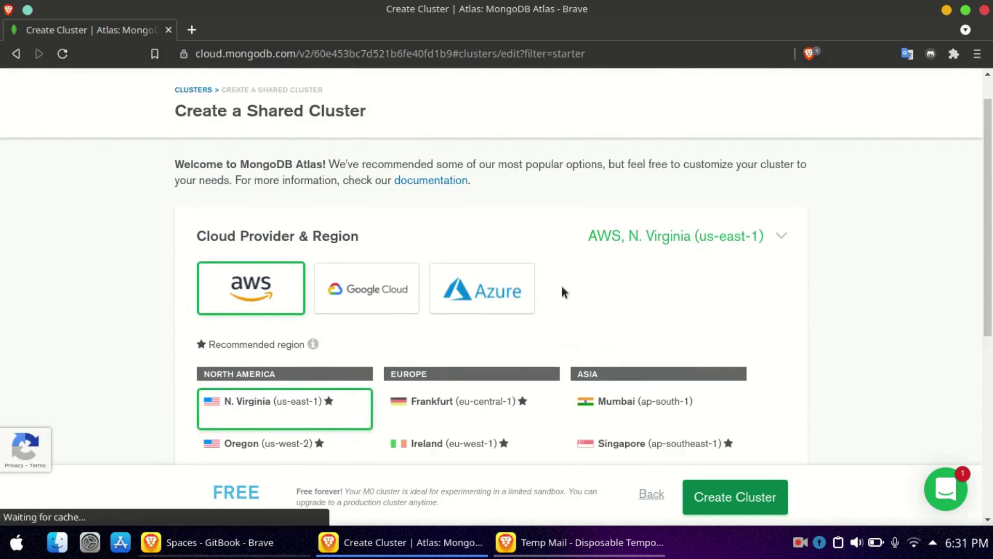
{"action": "left_click", "coordinate": [486, 291]}
{"action": "scroll", "coordinate": [613, 283], "scroll_direction": "down", "scroll_amount": 5}
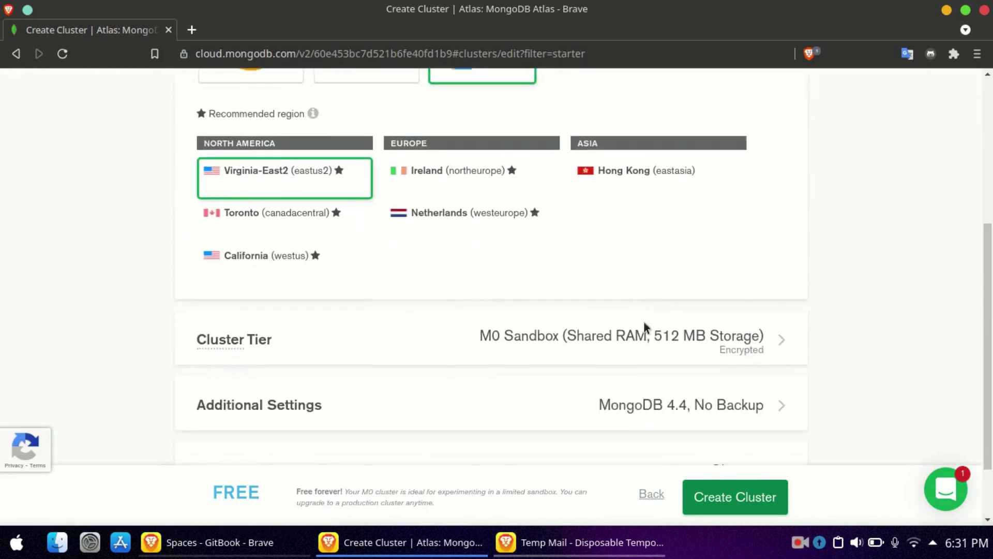
{"action": "scroll", "coordinate": [647, 279], "scroll_direction": "down", "scroll_amount": 2}
{"action": "left_click", "coordinate": [737, 501]}
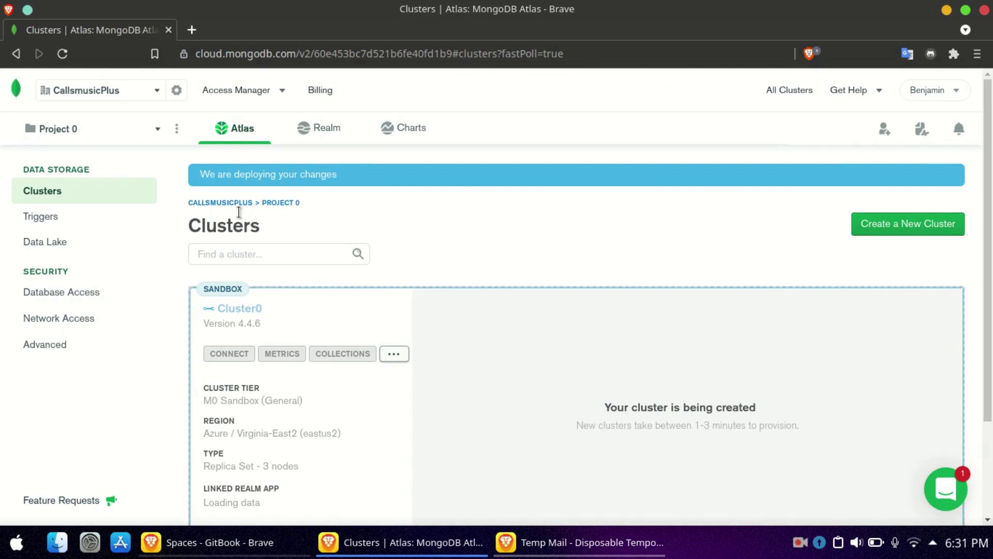
{"action": "left_click_drag", "start_coordinate": [200, 176], "coordinate": [357, 174]}
{"action": "left_click", "coordinate": [360, 170]}
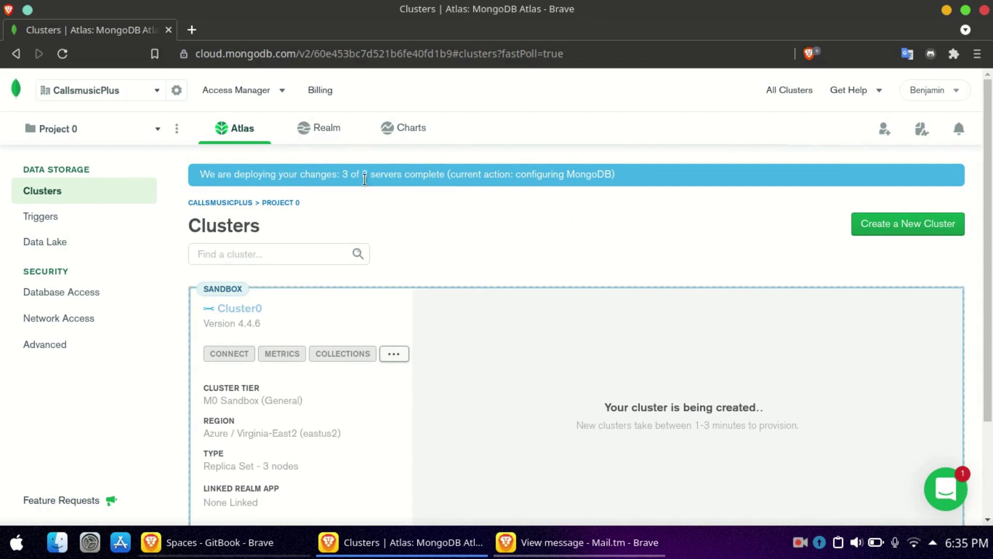
- Add an IP access list entry to the project's network access that allows access from anywhere (0.0.0.0/0)
{"action": "left_click", "coordinate": [85, 325]}
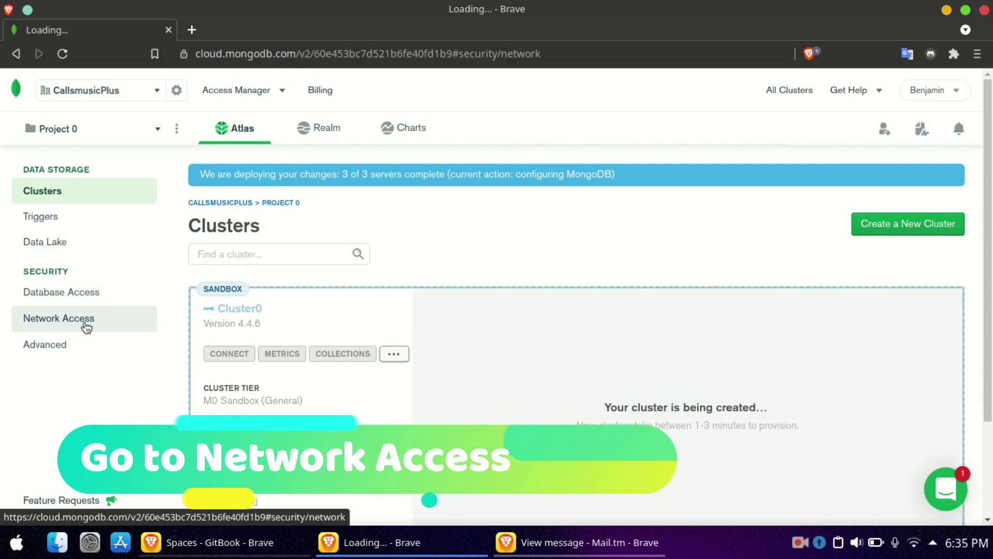
{"action": "left_click", "coordinate": [114, 377]}
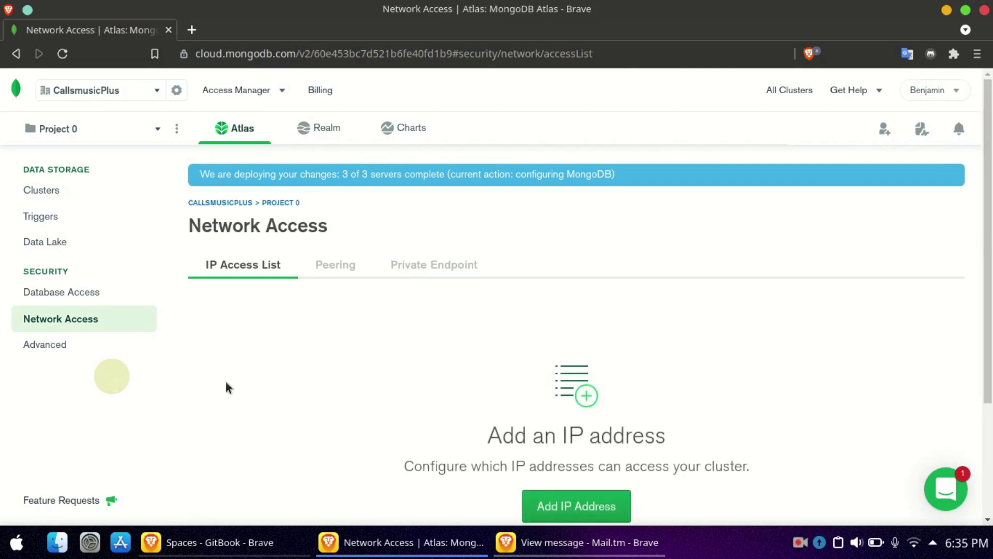
{"action": "scroll", "coordinate": [342, 355], "scroll_direction": "down", "scroll_amount": 5}
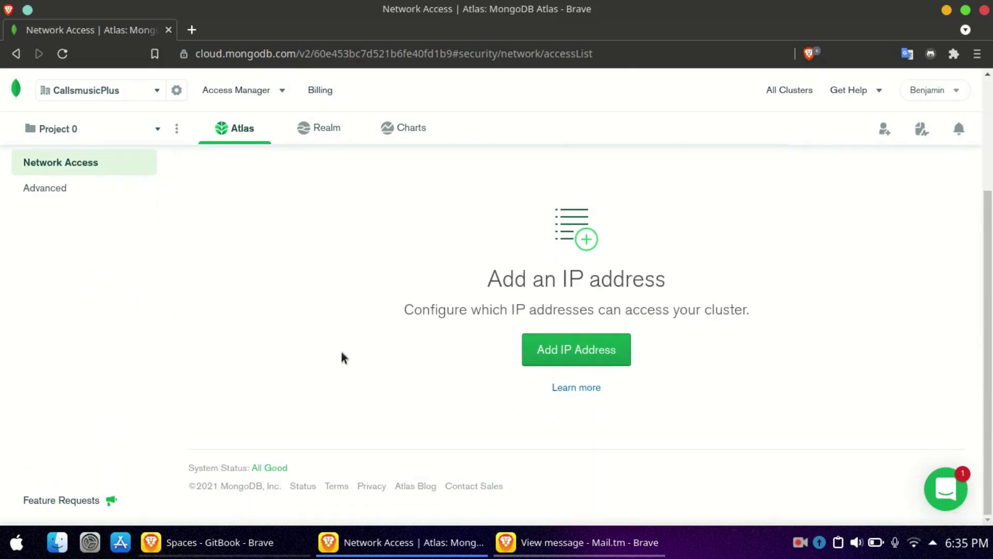
{"action": "scroll", "coordinate": [324, 275], "scroll_direction": "up", "scroll_amount": 5}
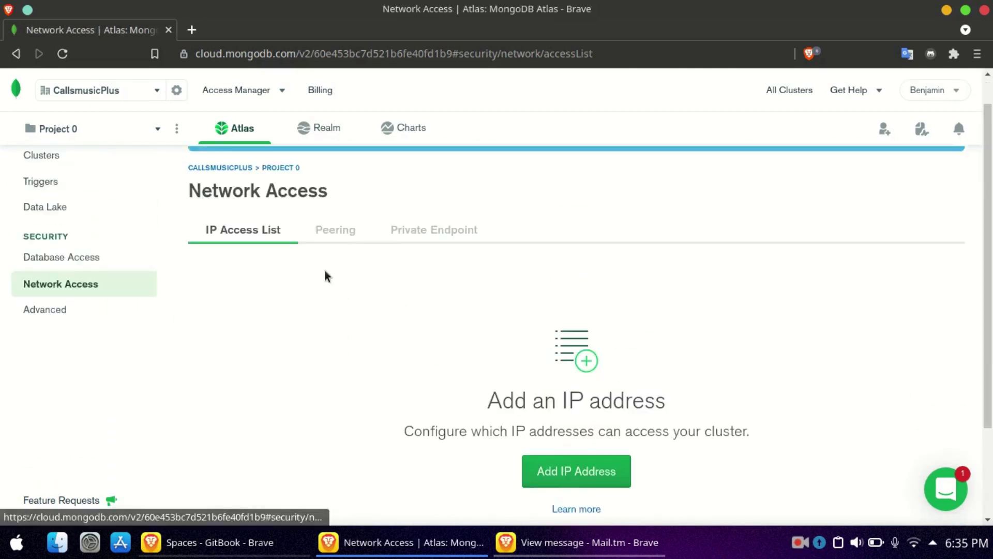
{"action": "left_click", "coordinate": [63, 54]}
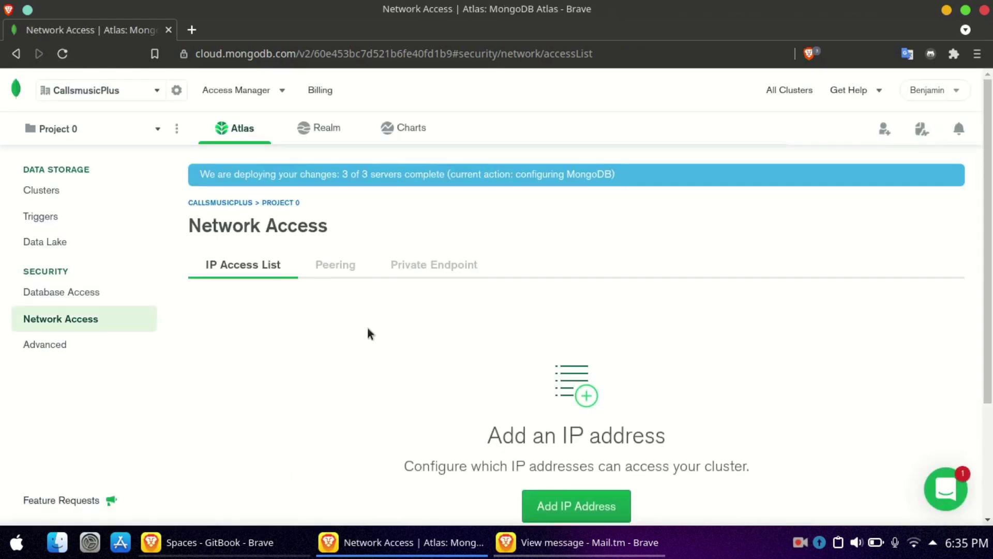
{"action": "scroll", "coordinate": [361, 329], "scroll_direction": "down", "scroll_amount": 3}
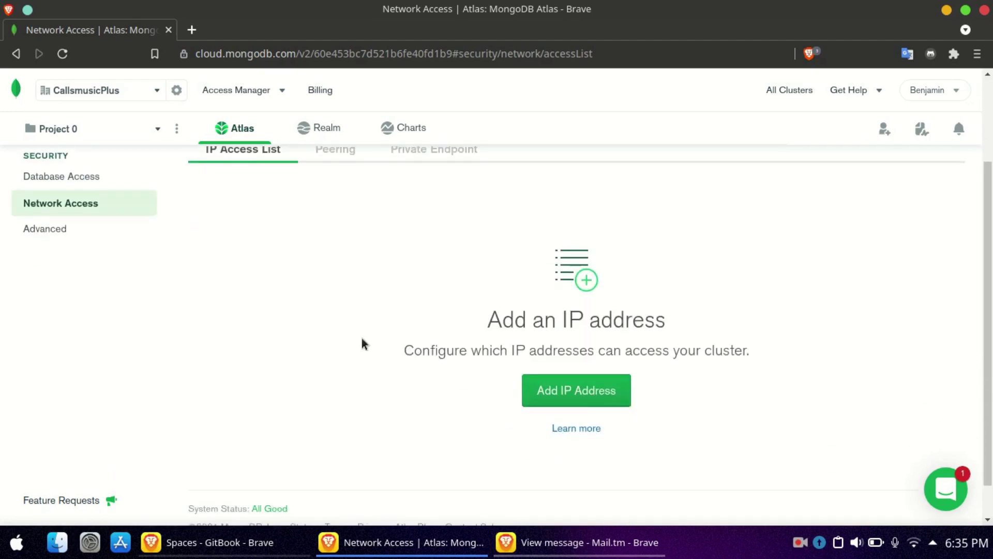
{"action": "left_click", "coordinate": [541, 388]}
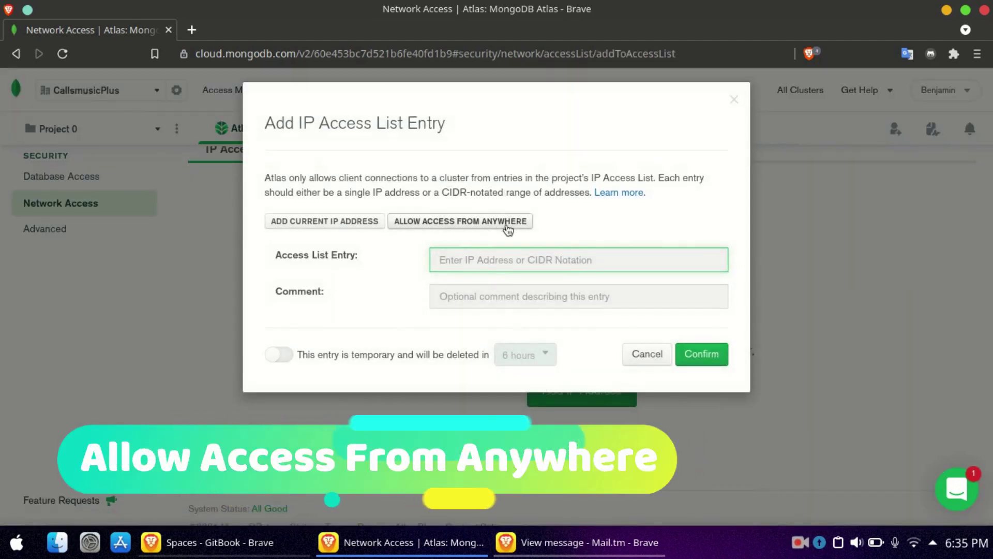
{"action": "left_click", "coordinate": [453, 221]}
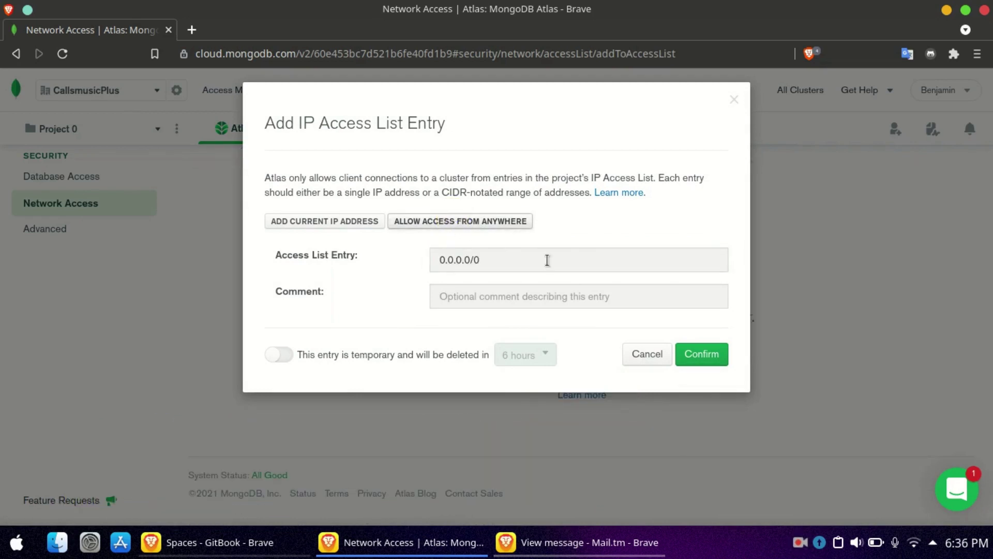
{"action": "left_click", "coordinate": [702, 356]}
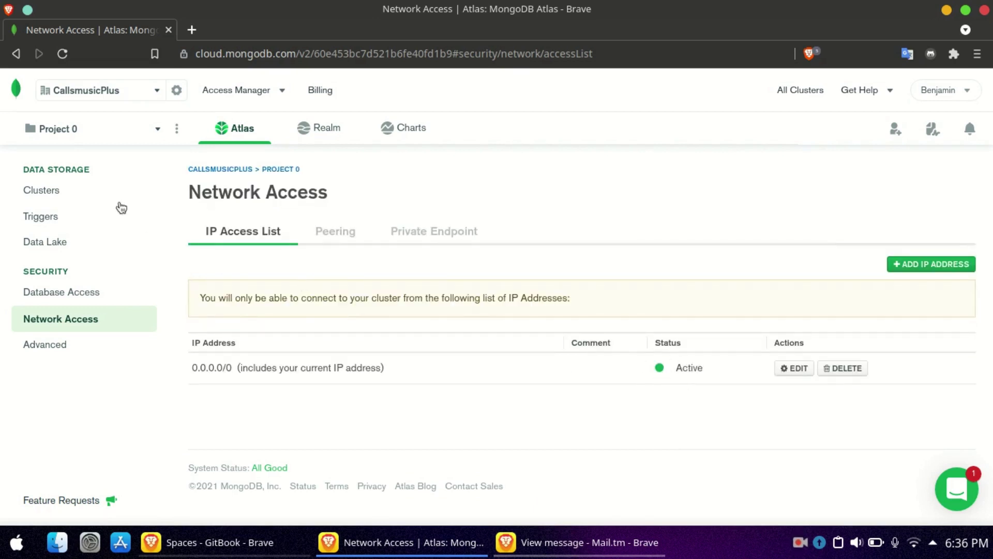
- Return to the clusters overview and open the connection setup for Cluster0 at the database user form
{"action": "left_click", "coordinate": [72, 195]}
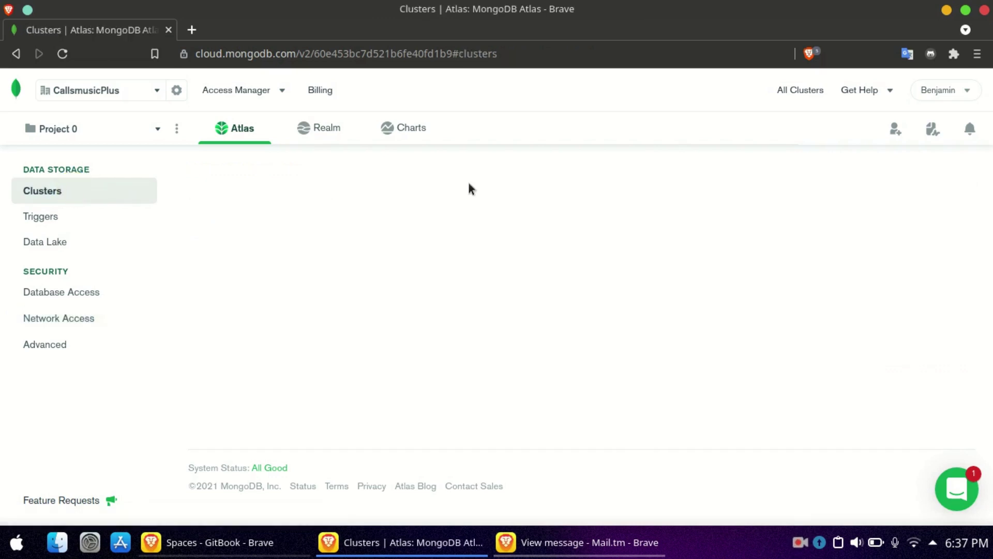
{"action": "scroll", "coordinate": [470, 189], "scroll_direction": "down", "scroll_amount": 3}
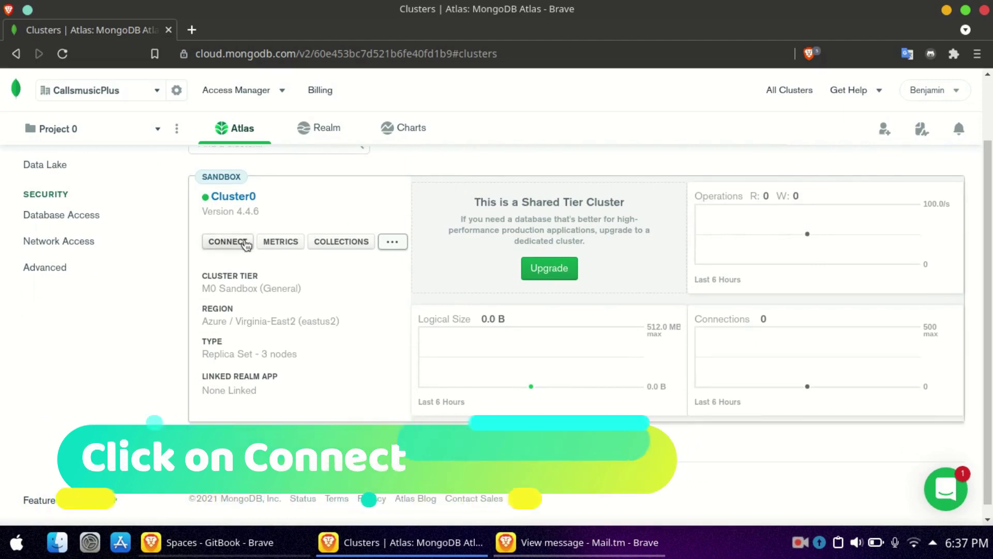
{"action": "left_click", "coordinate": [227, 244]}
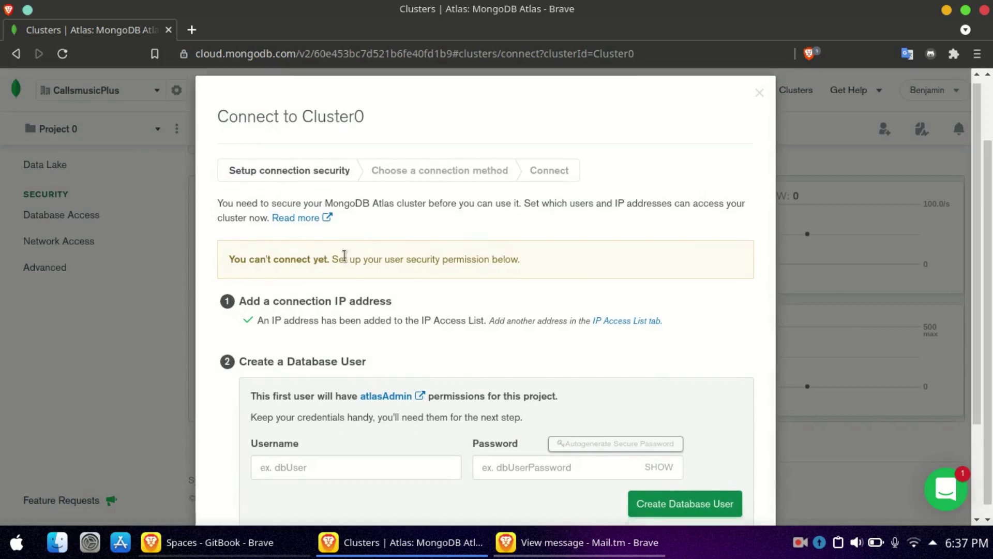
{"action": "scroll", "coordinate": [367, 341], "scroll_direction": "down", "scroll_amount": 3}
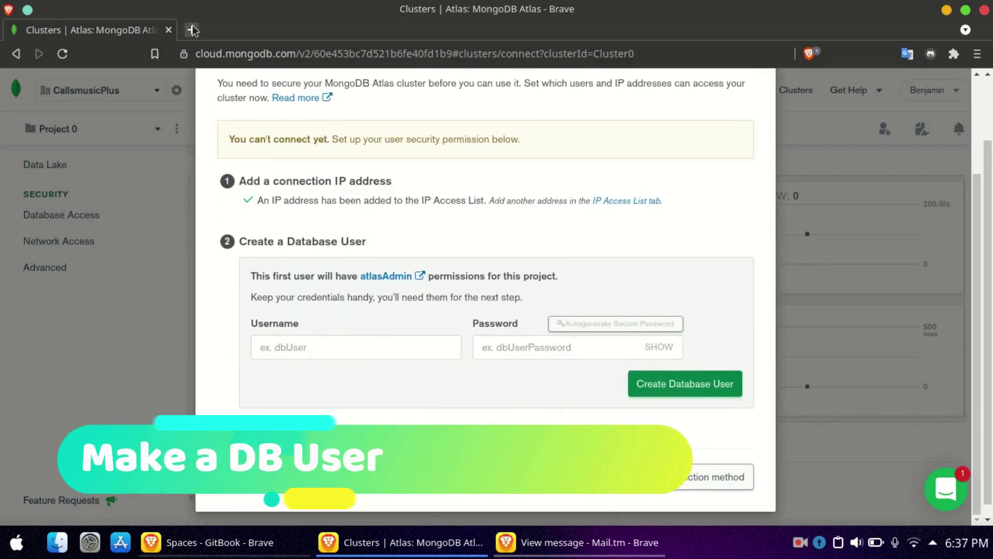
- Switch to the private Brave window with the mail message and open nekobin.com in a new tab
{"action": "left_click", "coordinate": [544, 540]}
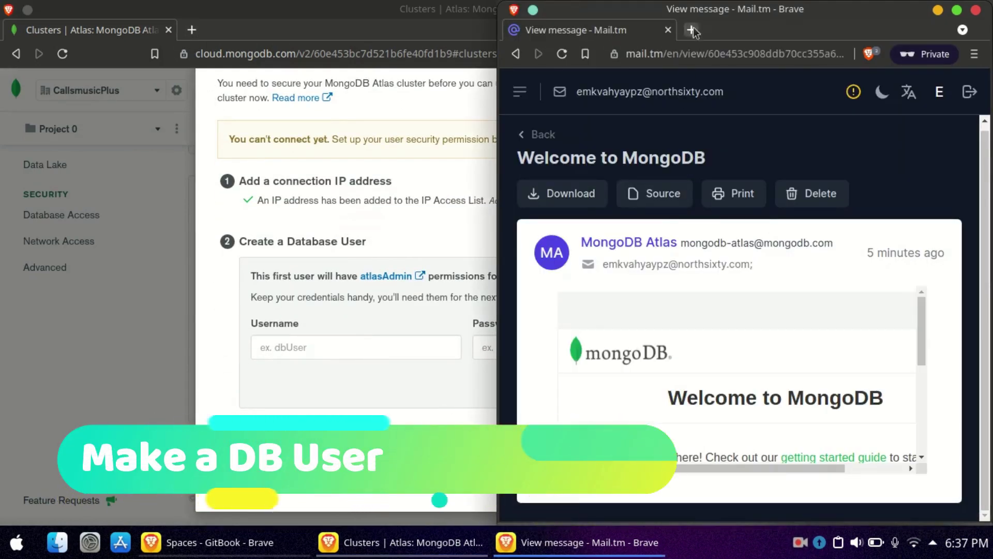
{"action": "left_click", "coordinate": [691, 29]}
{"action": "type", "text": "neko"}
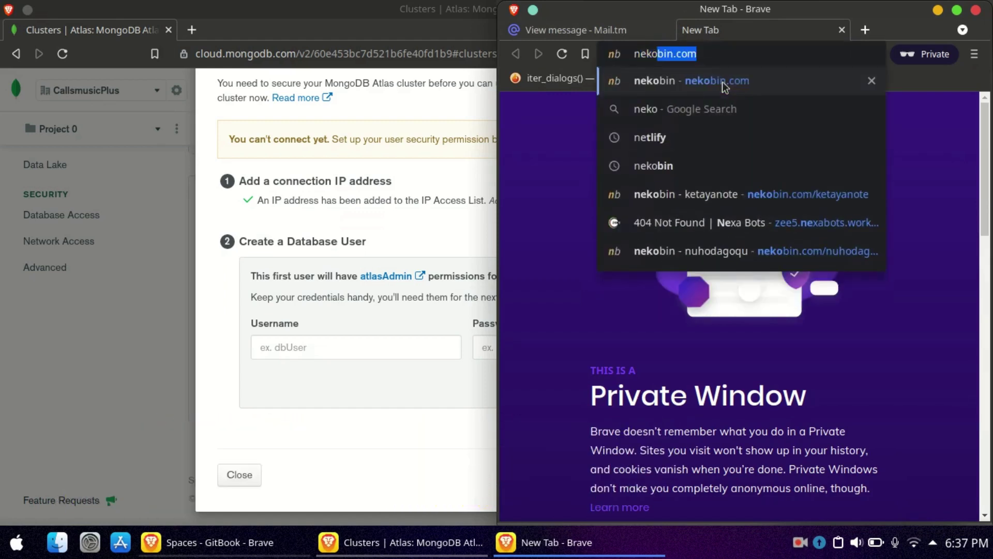
{"action": "key", "text": "Return"}
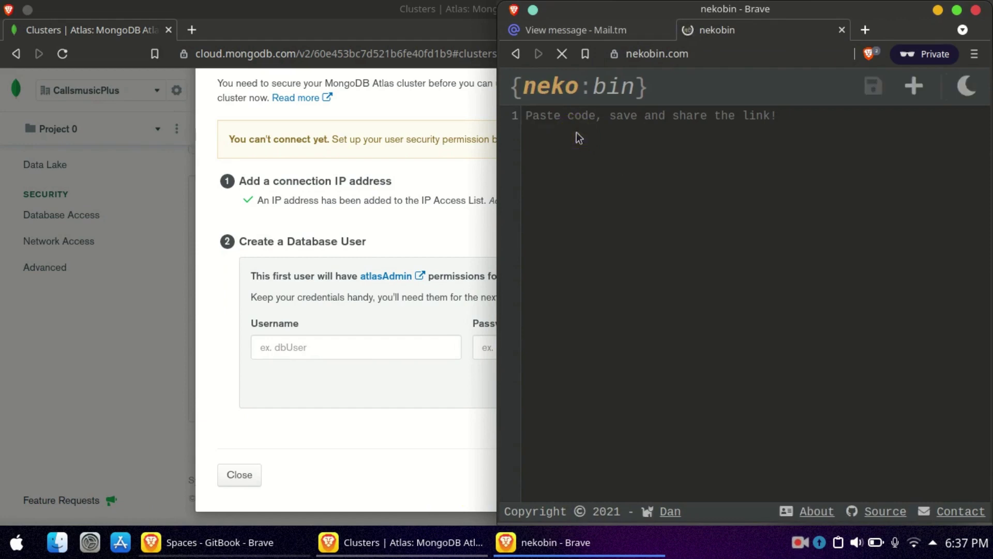
- Write the labels "username:" and "password:" on two separate lines of the empty paste
{"action": "type", "text": "username:"}
{"action": "key", "text": "Return"}
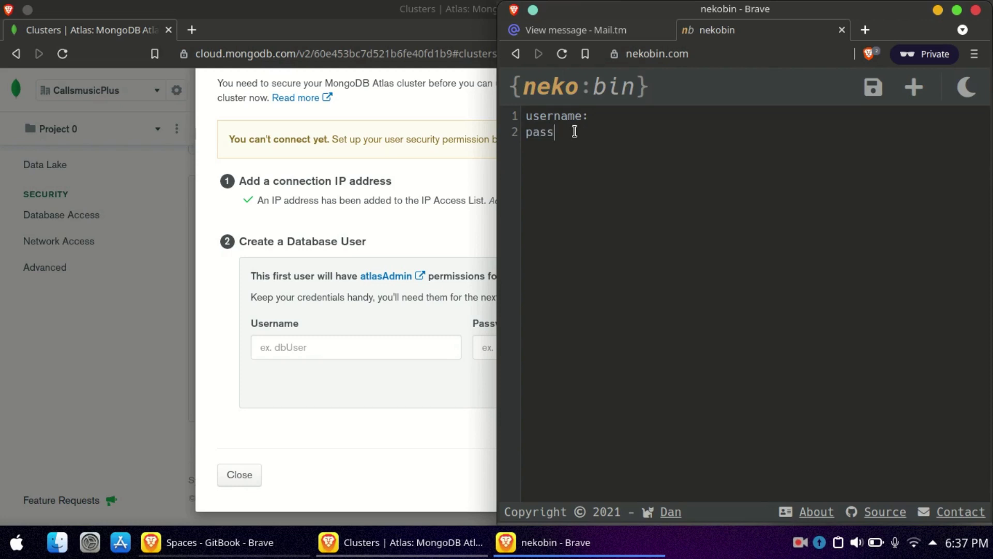
{"action": "type", "text": "password:"}
- Enter testmusicbot as the database username in the Atlas form and copy it after the username label in the nekobin paste
{"action": "left_click", "coordinate": [406, 350]}
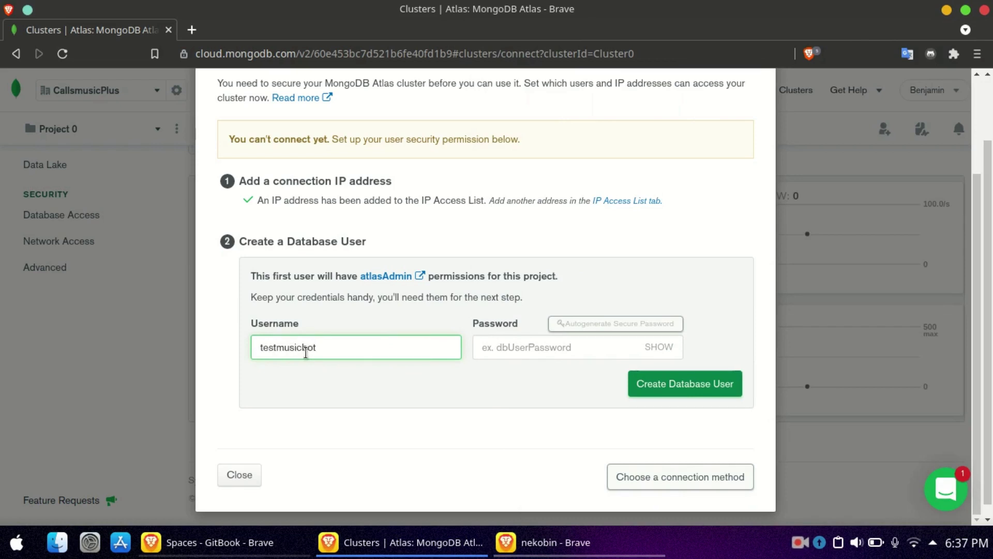
{"action": "key", "text": "ctrl+a"}
{"action": "key", "text": "ctrl+c"}
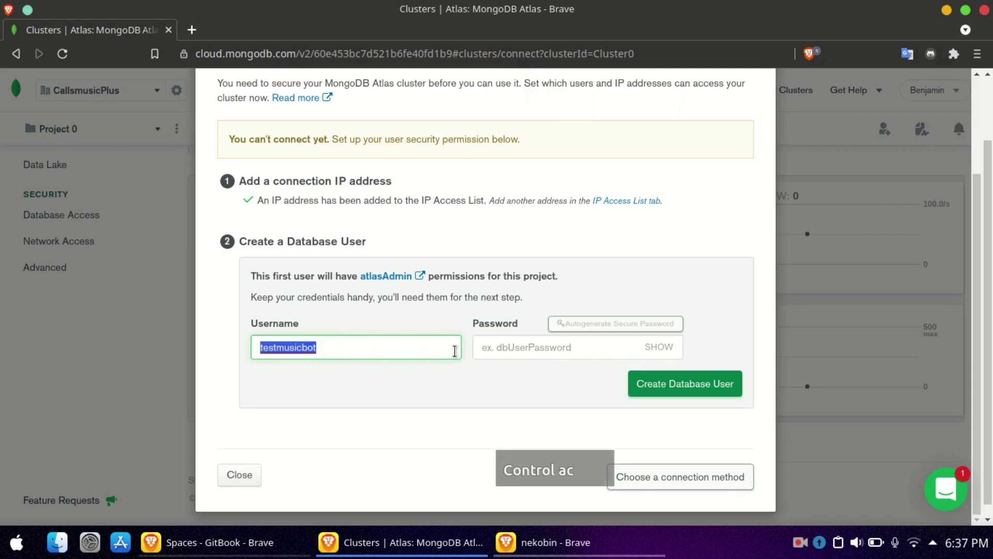
{"action": "left_click", "coordinate": [538, 542]}
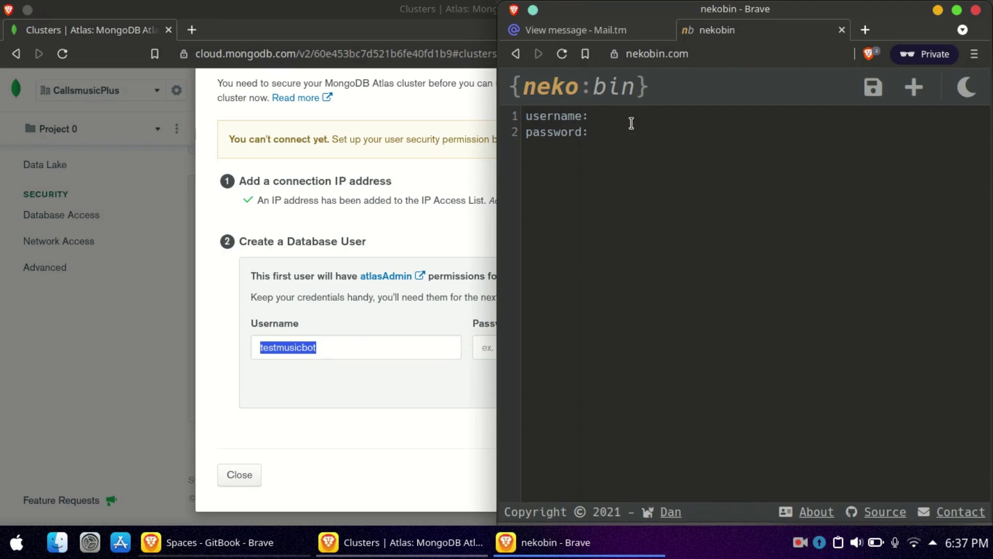
{"action": "key", "text": "ctrl+v"}
- Enter the database user's password in the Atlas form and copy it after the password label in the nekobin paste
{"action": "left_click", "coordinate": [380, 419]}
{"action": "left_click", "coordinate": [556, 348]}
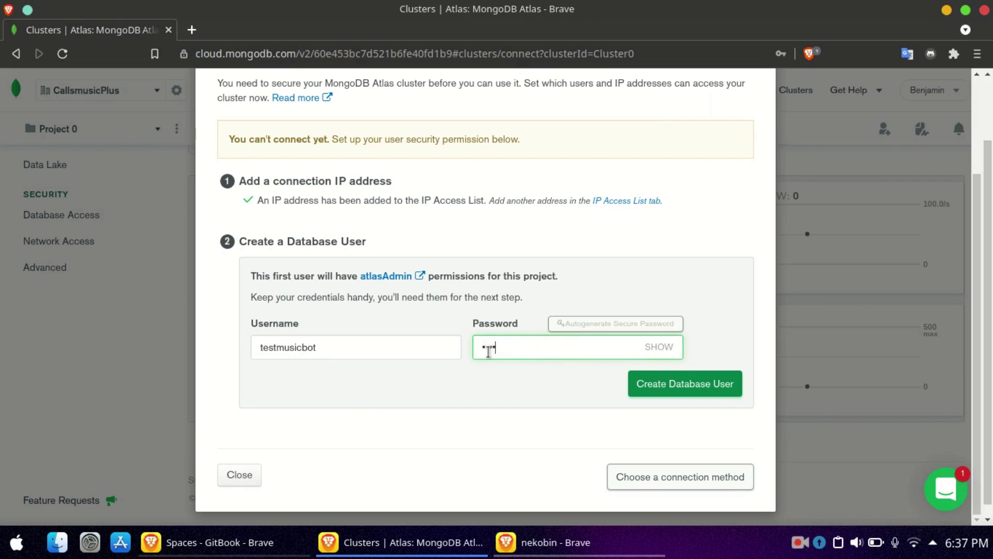
{"action": "left_click", "coordinate": [662, 347]}
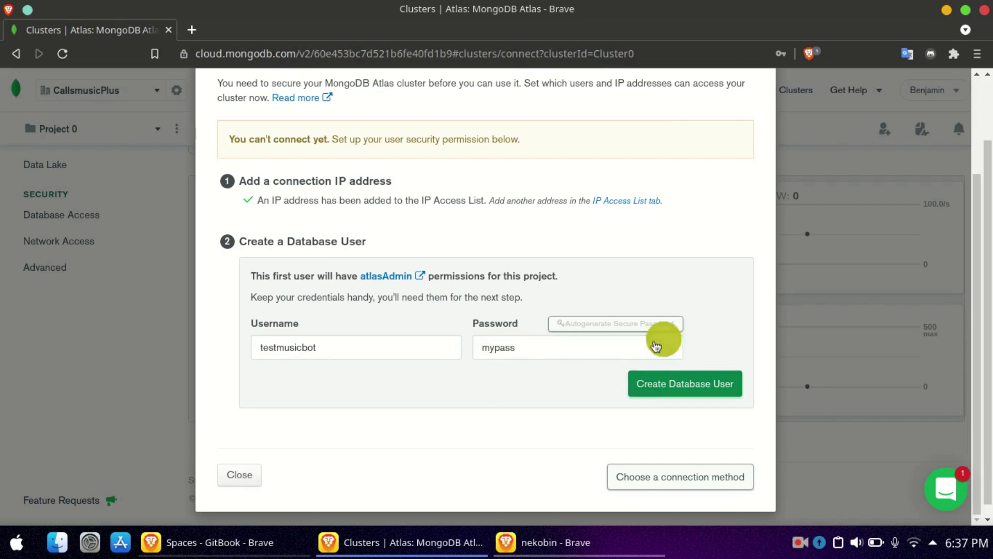
{"action": "double_click", "coordinate": [535, 344]}
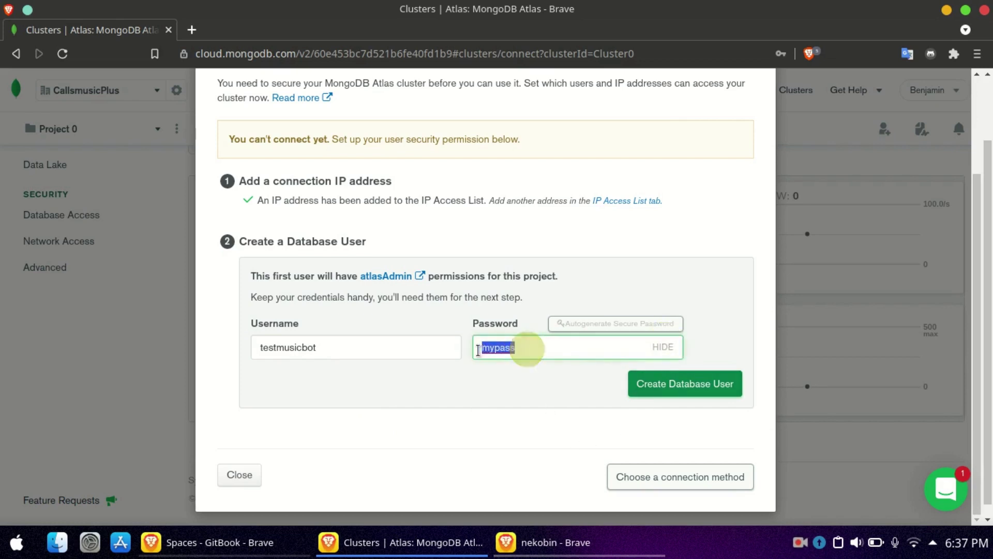
{"action": "left_click", "coordinate": [552, 347]}
{"action": "left_click", "coordinate": [663, 347]}
{"action": "key", "text": "alt+Tab"}
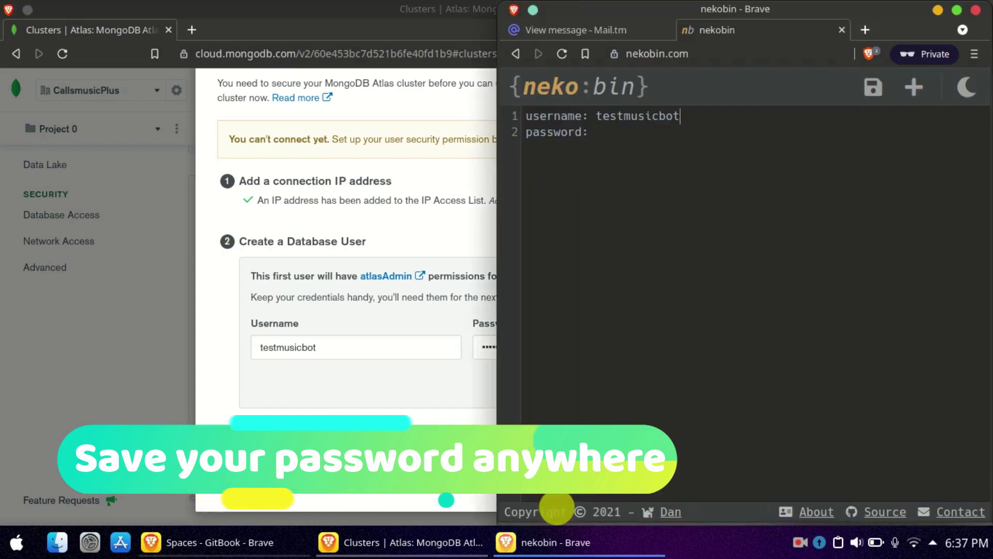
{"action": "key", "text": "ctrl+v"}
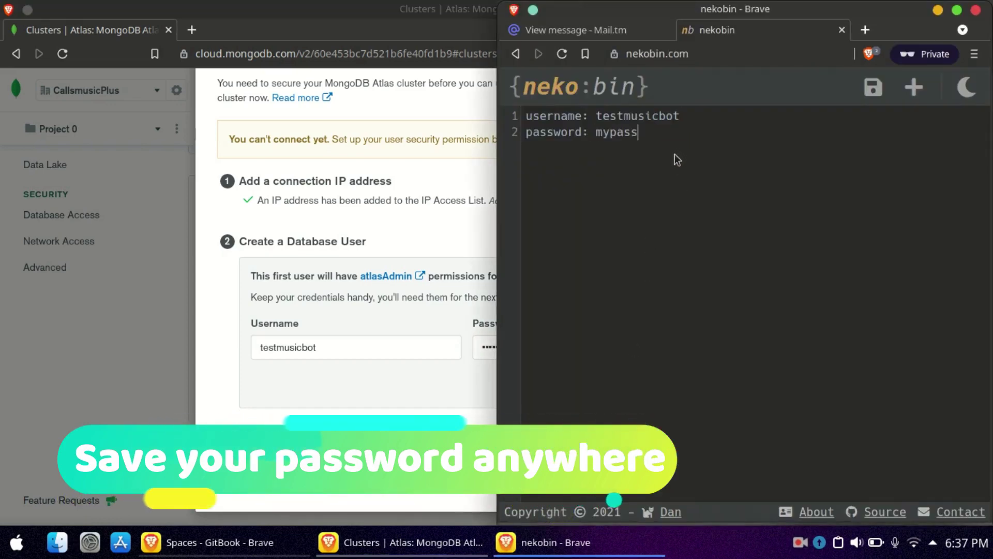
- Create the database user in Atlas and choose Connect your application as the connection method for Cluster0
{"action": "left_click", "coordinate": [380, 432]}
{"action": "left_click", "coordinate": [679, 387]}
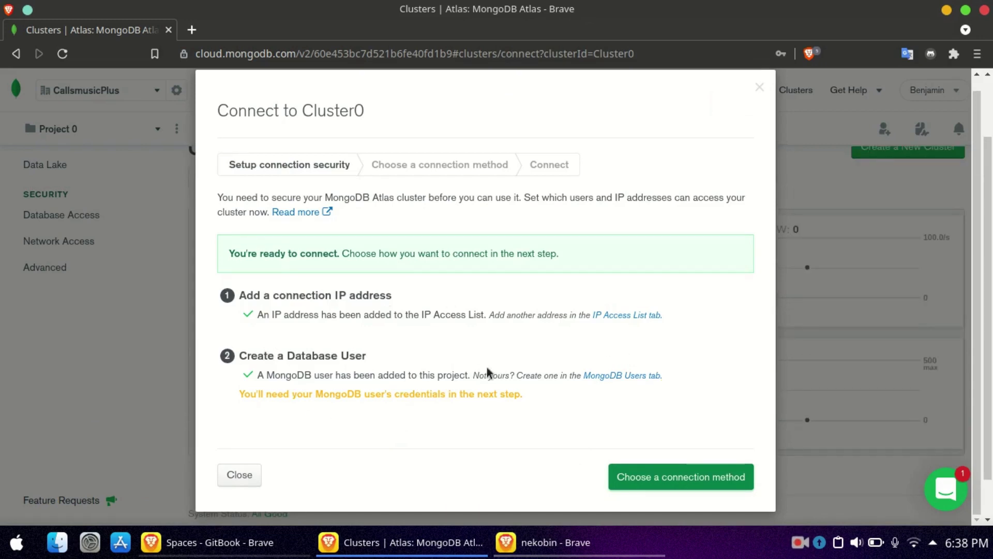
{"action": "left_click", "coordinate": [638, 479]}
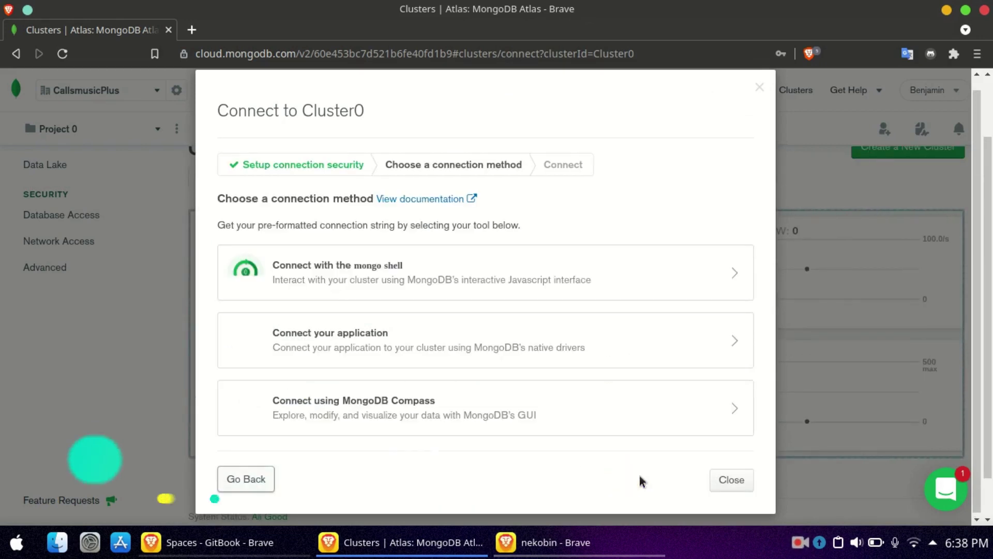
{"action": "left_click", "coordinate": [492, 343]}
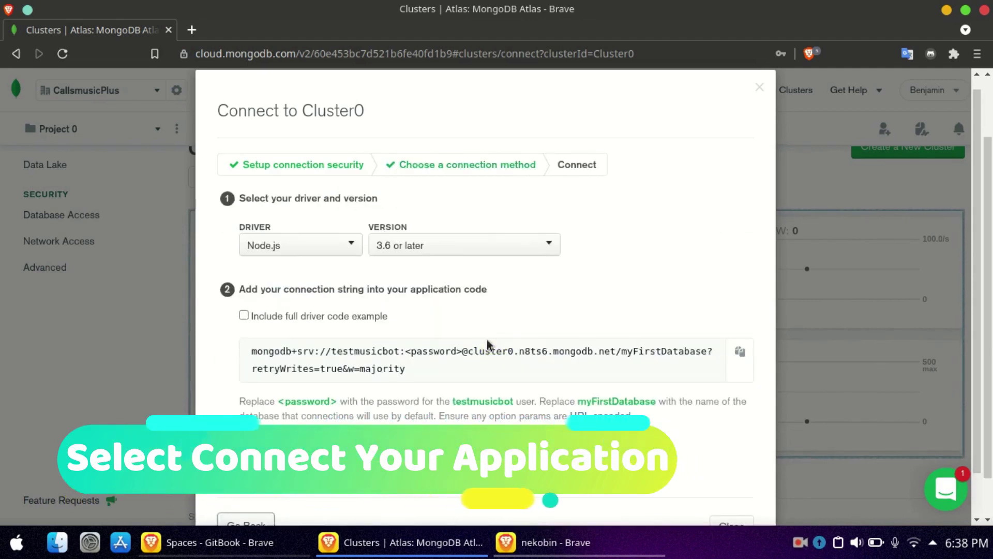
- Set the connection driver to Python with version 3.6 or later
{"action": "left_click", "coordinate": [304, 251]}
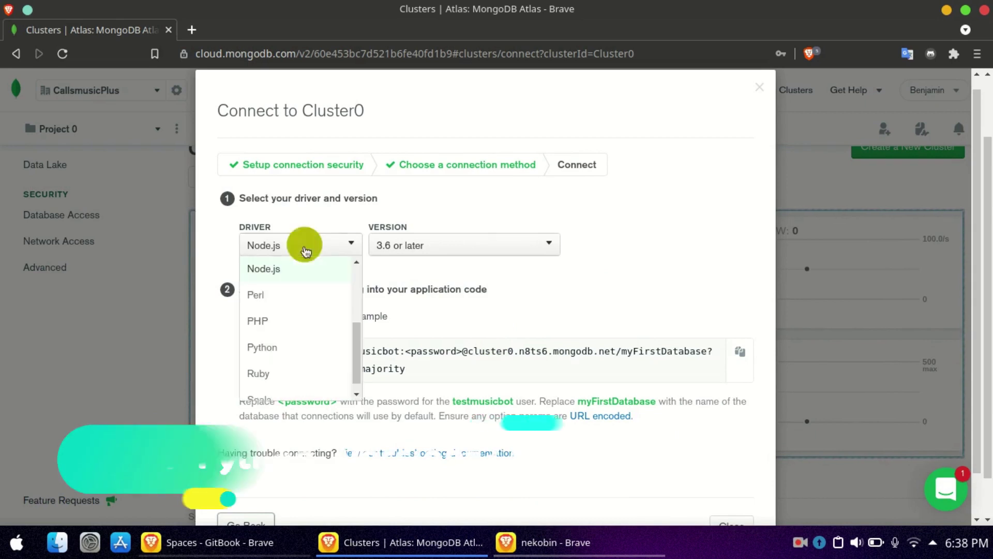
{"action": "left_click", "coordinate": [269, 354]}
{"action": "left_click", "coordinate": [396, 263]}
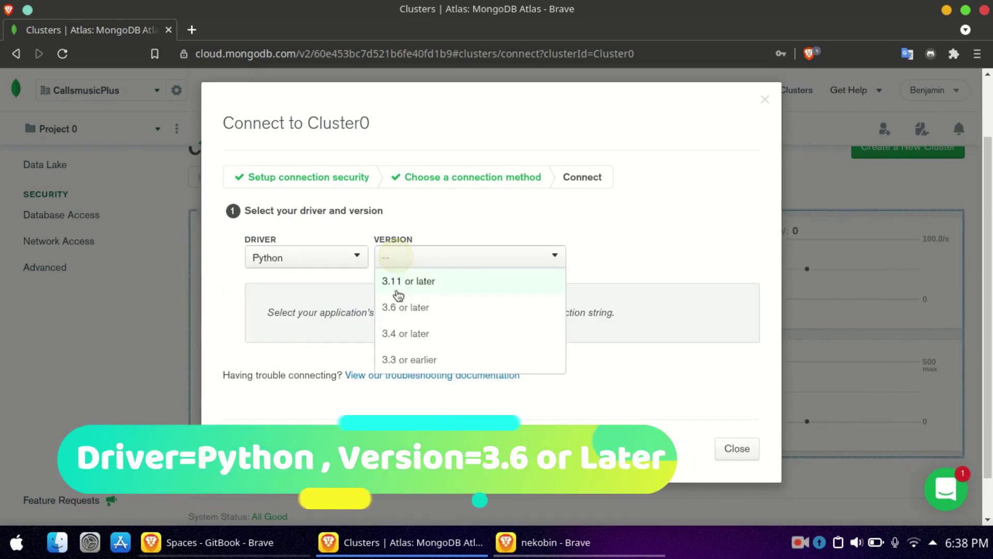
{"action": "left_click", "coordinate": [403, 309]}
{"action": "left_click", "coordinate": [401, 304]}
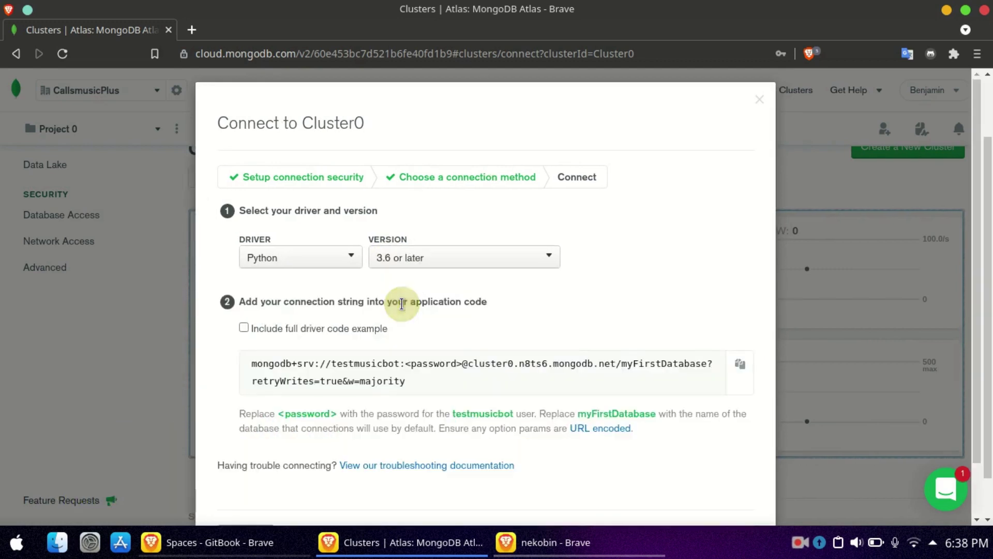
- Copy the Atlas connection string and paste it into the maximized nekobin window, one blank line below the password entry
{"action": "left_click", "coordinate": [740, 367]}
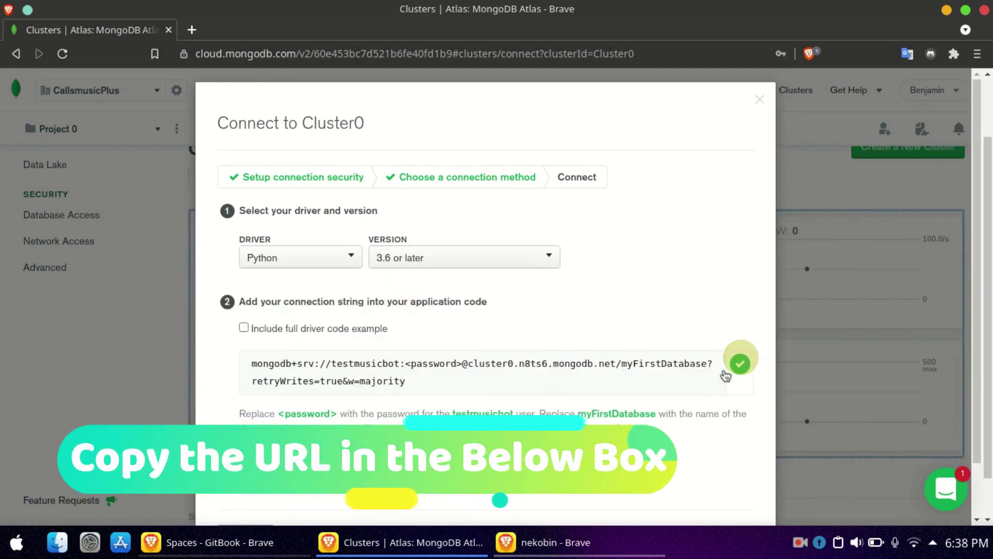
{"action": "left_click", "coordinate": [556, 543]}
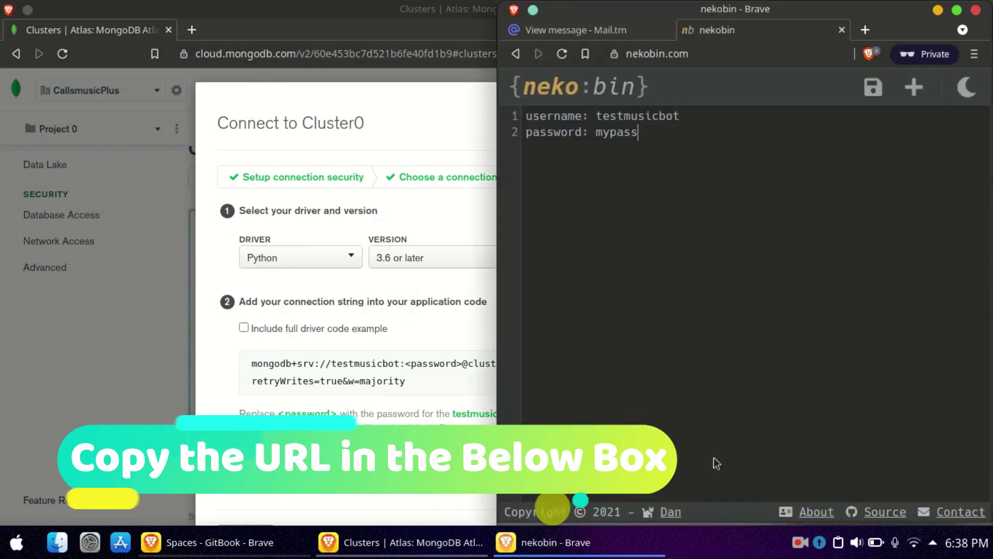
{"action": "left_click", "coordinate": [957, 11]}
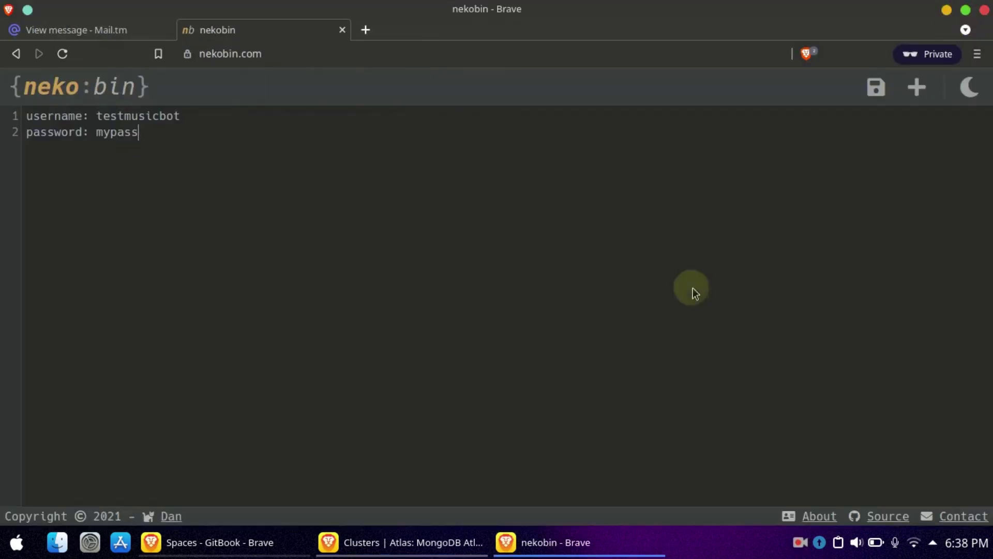
{"action": "key", "text": "Return"}
{"action": "key", "text": "ctrl+v"}
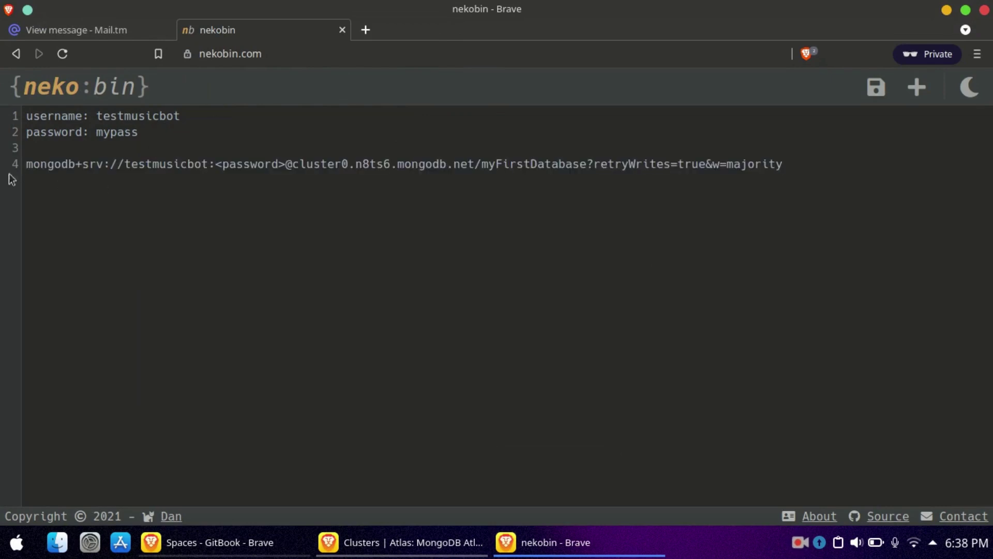
- Replace the <password> placeholder in the connection string with the database password copied from the password line
{"action": "double_click", "coordinate": [116, 131]}
{"action": "key", "text": "ctrl+c"}
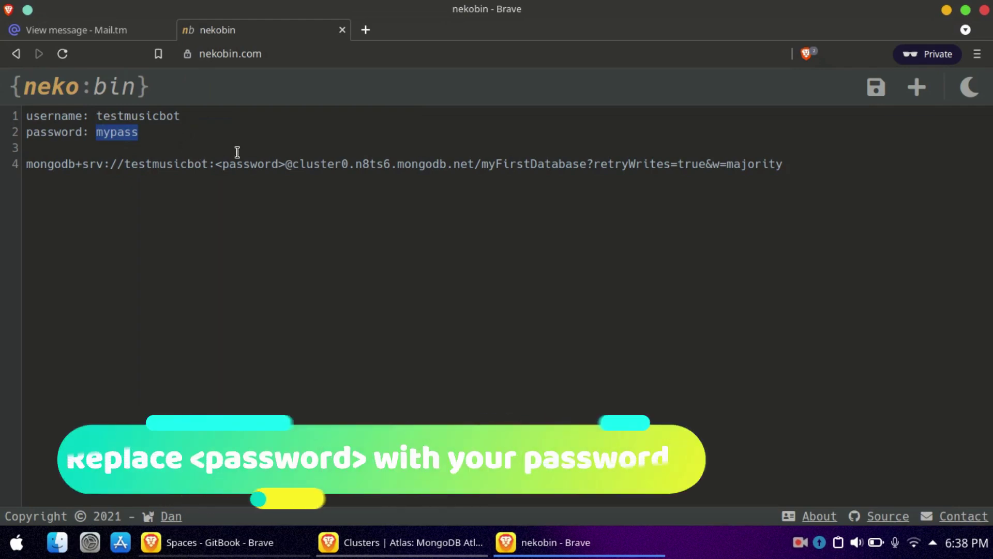
{"action": "left_click", "coordinate": [284, 164]}
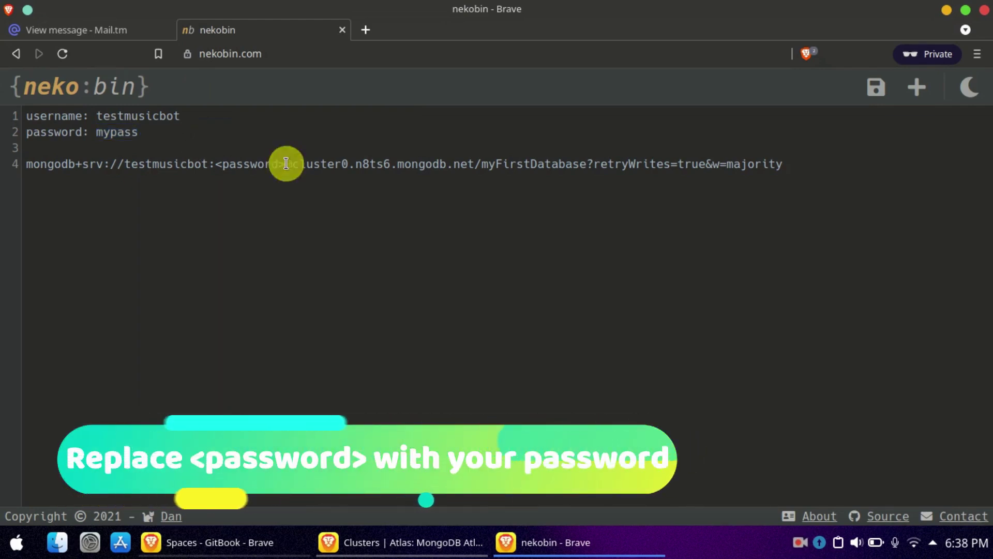
{"action": "key", "text": "shift+Left"}
{"action": "key", "text": "shift+Left"}
{"action": "key", "text": "shift+Left"}
{"action": "key", "text": "shift+Left"}
{"action": "key", "text": "shift+Left"}
{"action": "key", "text": "shift+Left"}
{"action": "key", "text": "shift+Left"}
{"action": "key", "text": "shift+Left"}
{"action": "key", "text": "shift+Left"}
{"action": "key", "text": "shift+Left"}
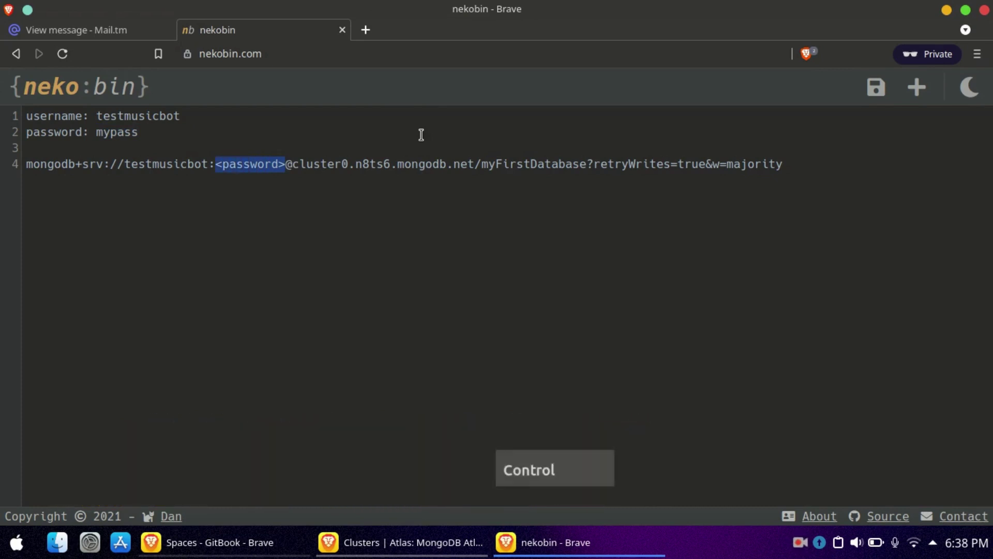
{"action": "key", "text": "ctrl+v"}
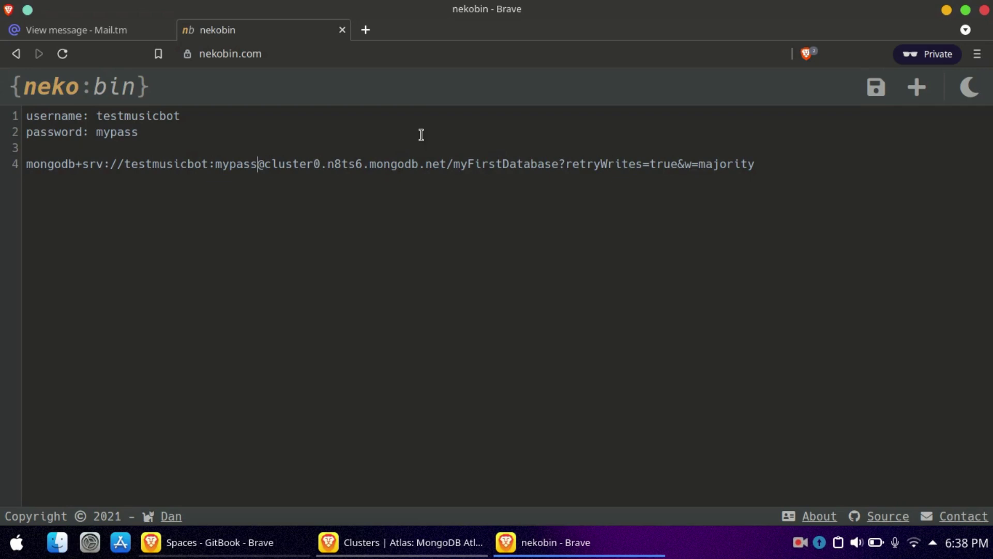
- Insert the label "Mongo url: " in front of the connection string
{"action": "left_click_drag", "start_coordinate": [800, 165], "coordinate": [17, 172]}
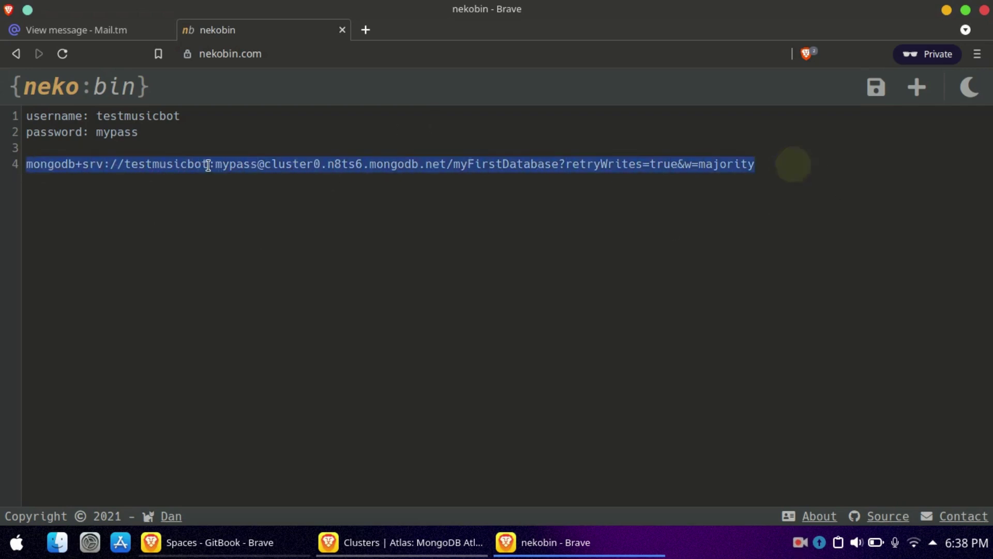
{"action": "left_click", "coordinate": [762, 172]}
{"action": "left_click", "coordinate": [37, 166]}
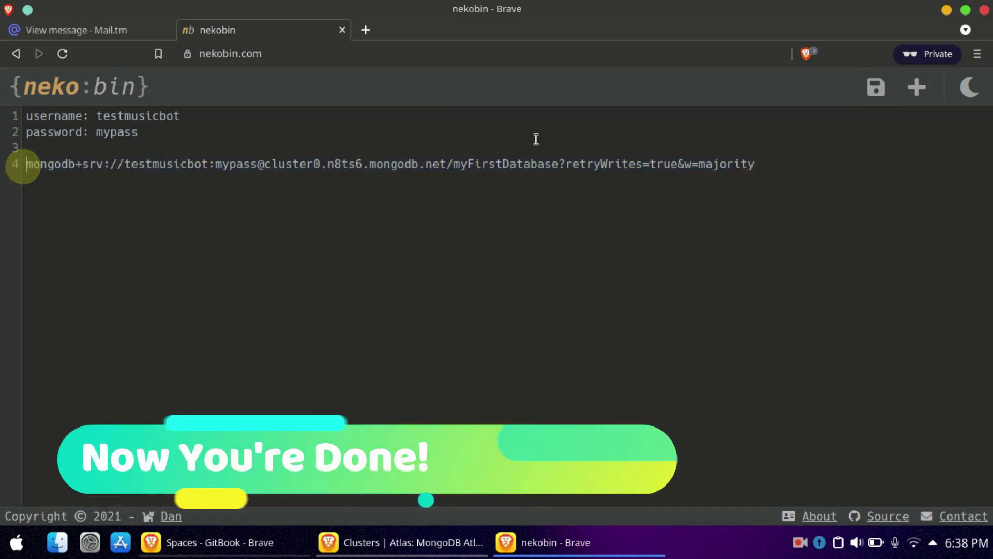
{"action": "type", "text": "Mongo u"}
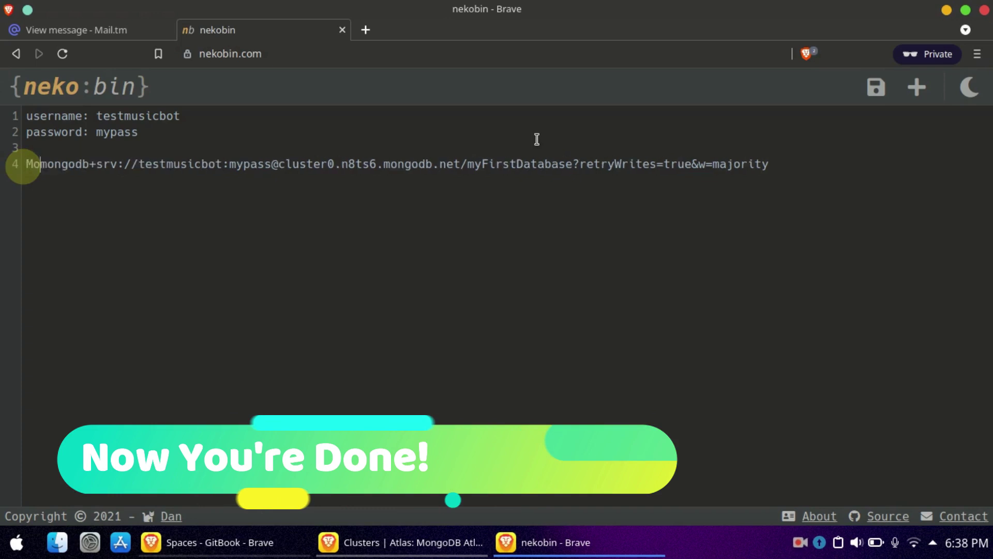
{"action": "type", "text": "rl"}
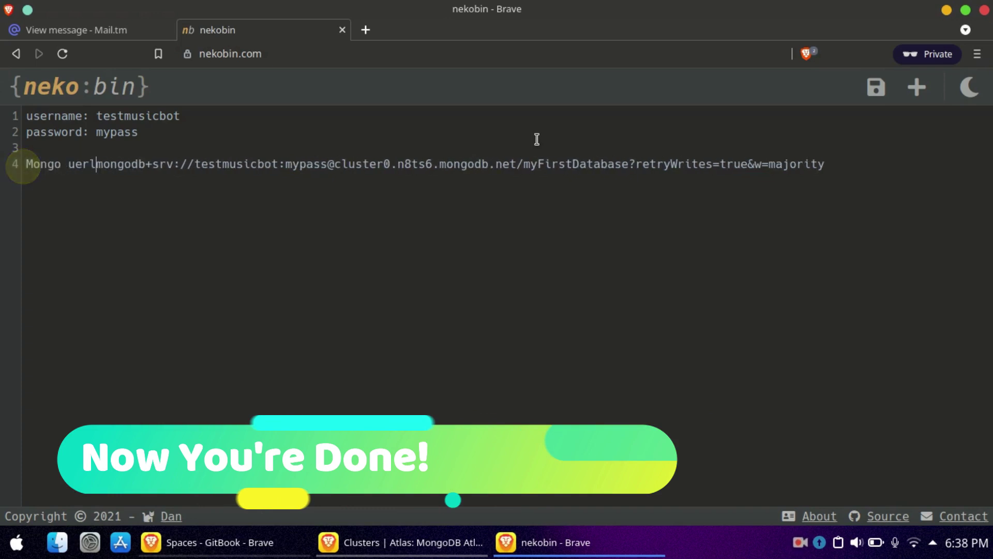
{"action": "type", "text": ":"}
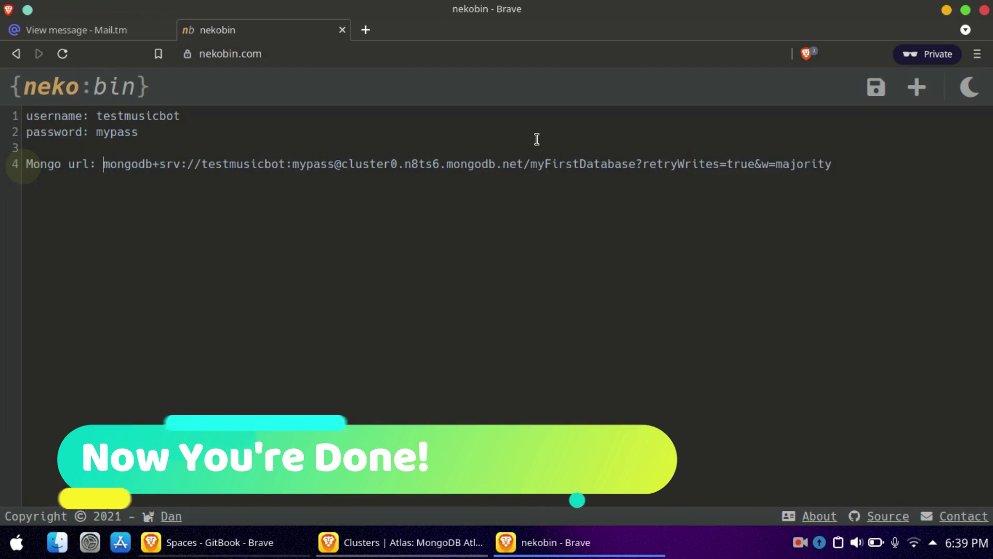